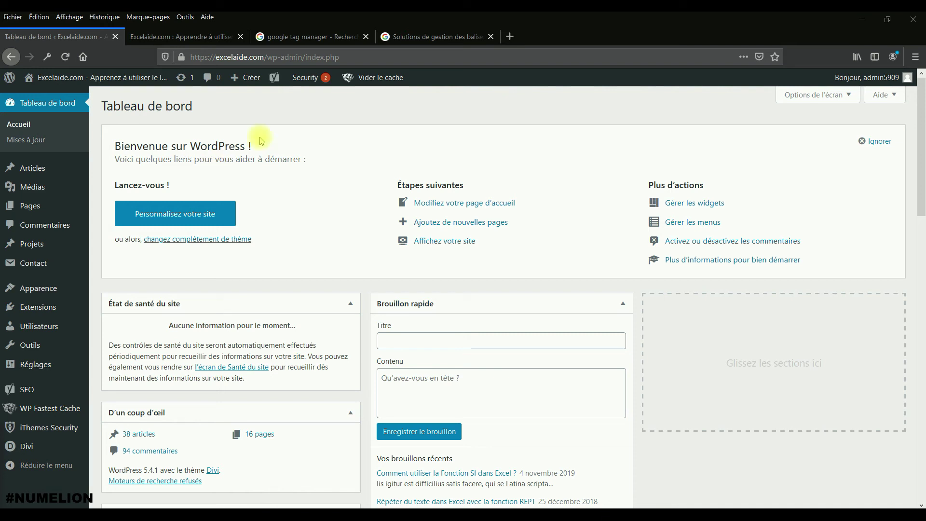
# Step: Open Google Tag Manager from the Google search results and start creating a new account
pyautogui.click(400, 36)
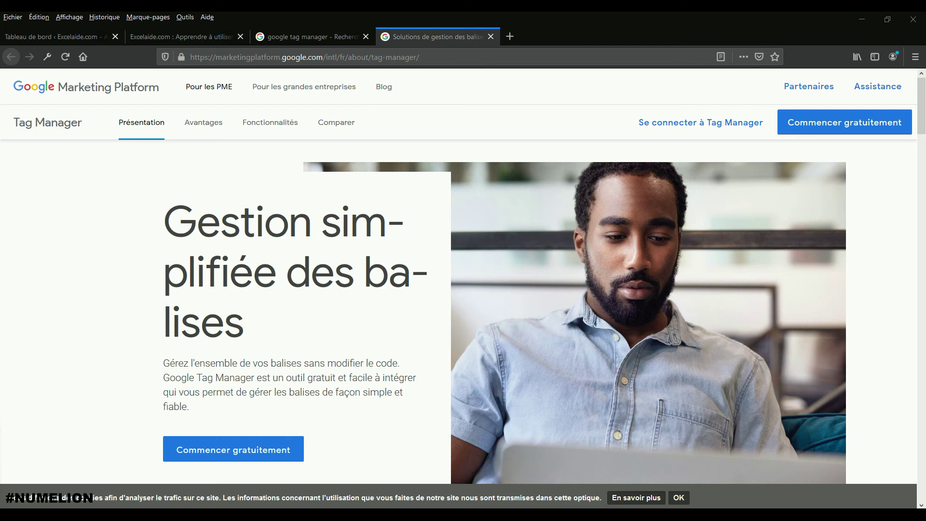
pyautogui.click(323, 39)
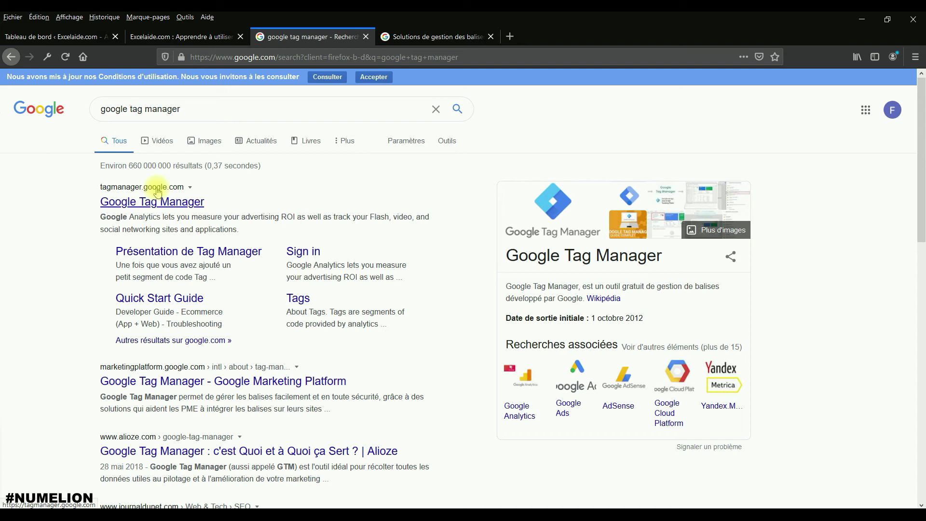
pyautogui.click(179, 204)
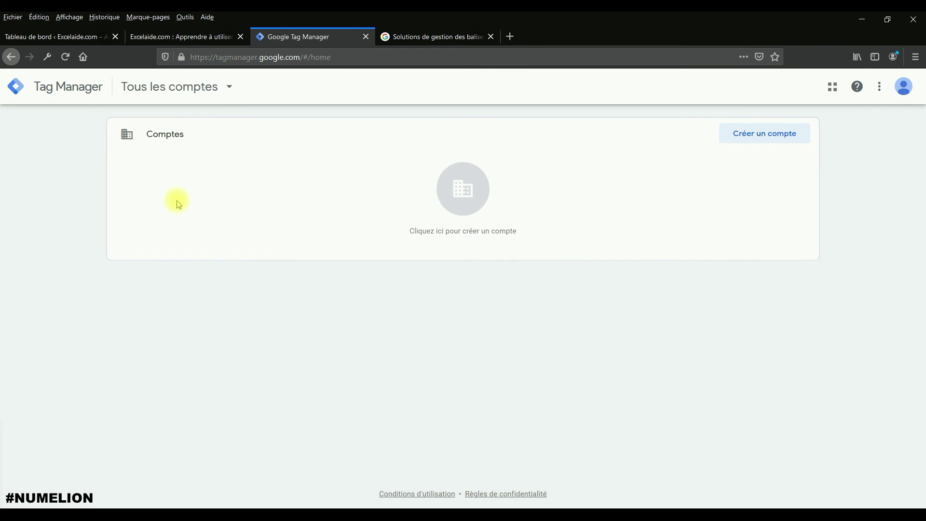
pyautogui.click(766, 136)
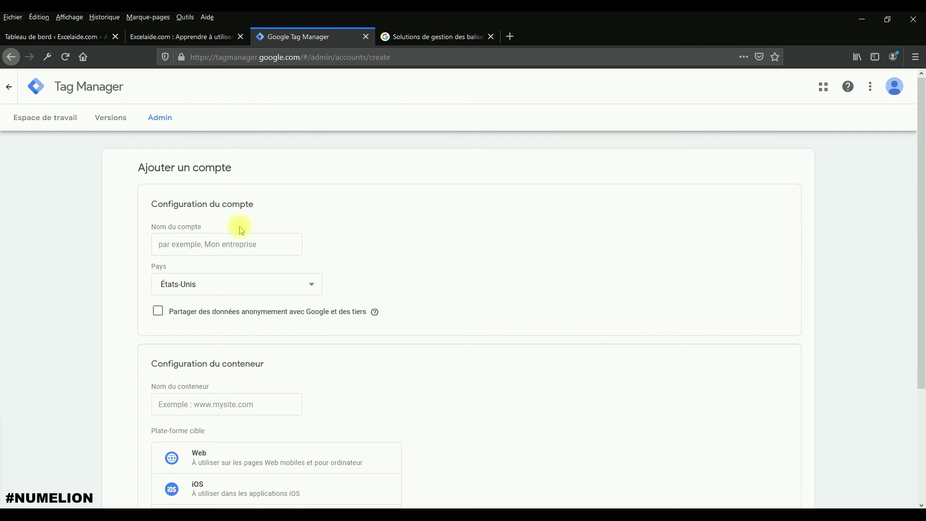
pyautogui.click(193, 244)
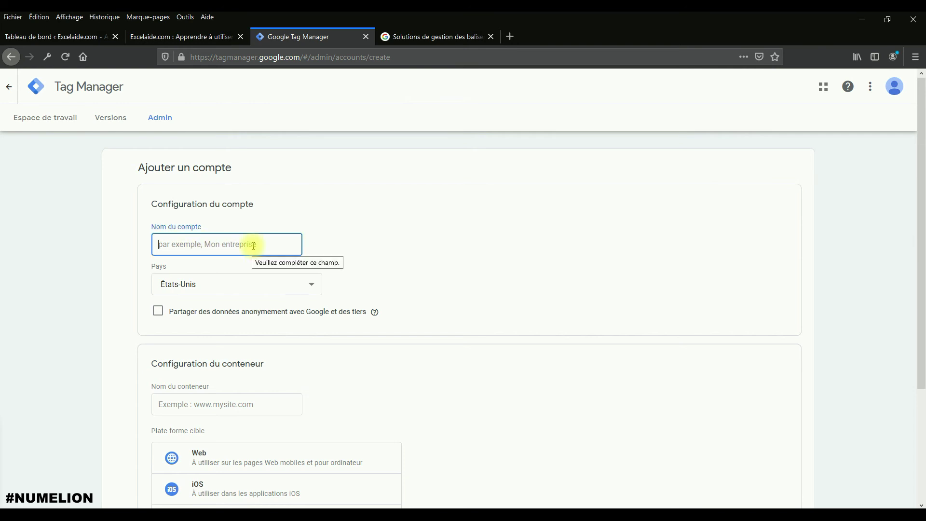
pyautogui.write('Excelaide')
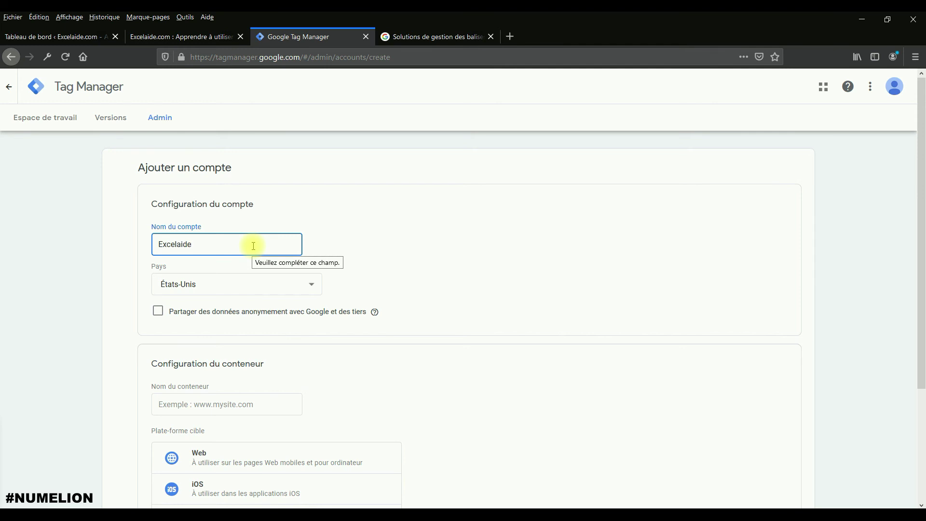
pyautogui.click(33, 36)
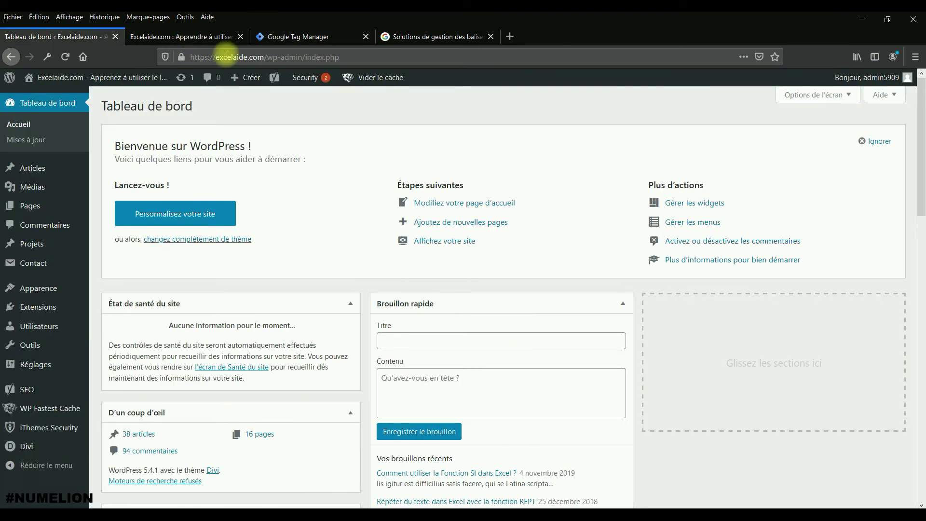
pyautogui.click(289, 37)
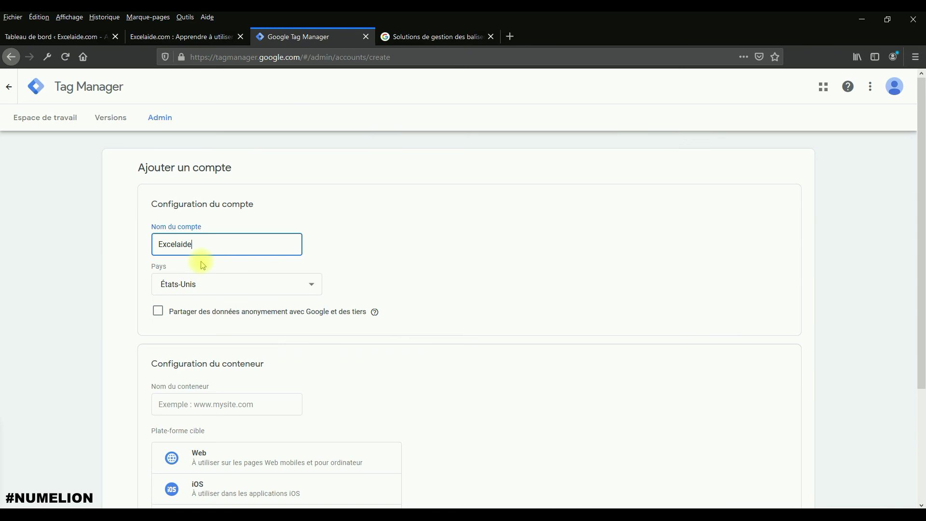
# Step: Name the Tag Manager account "Mes sites" and set its country to France
pyautogui.doubleClick(198, 244)
pyautogui.write('Mon')
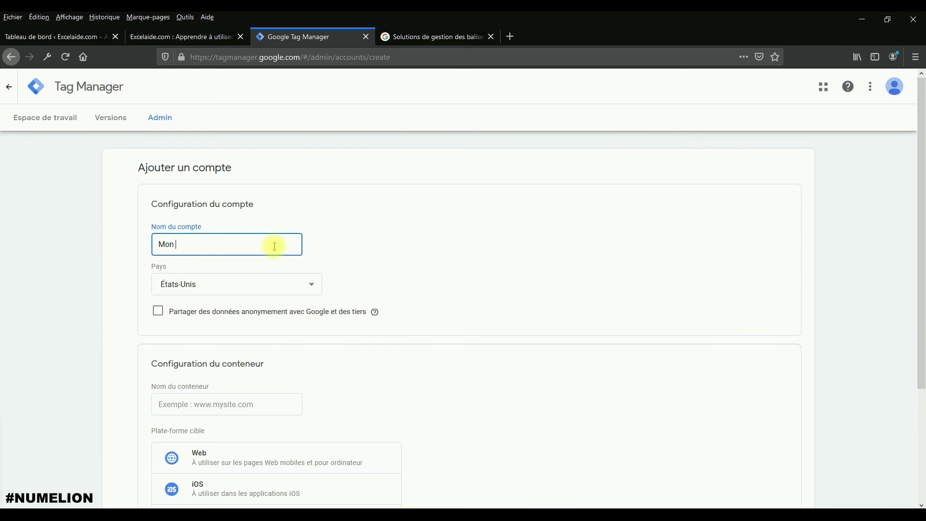
pyautogui.press('BackSpace')
pyautogui.write('es sites')
pyautogui.click(198, 290)
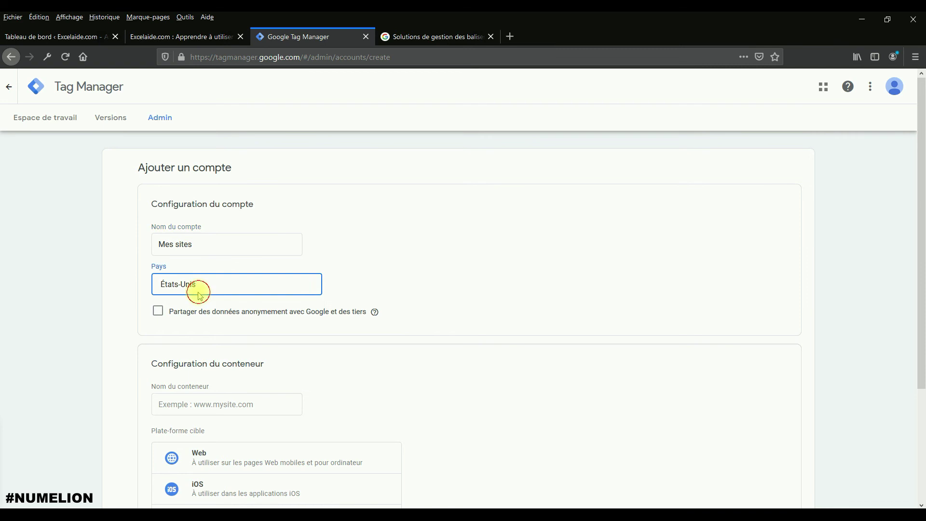
pyautogui.write('fr')
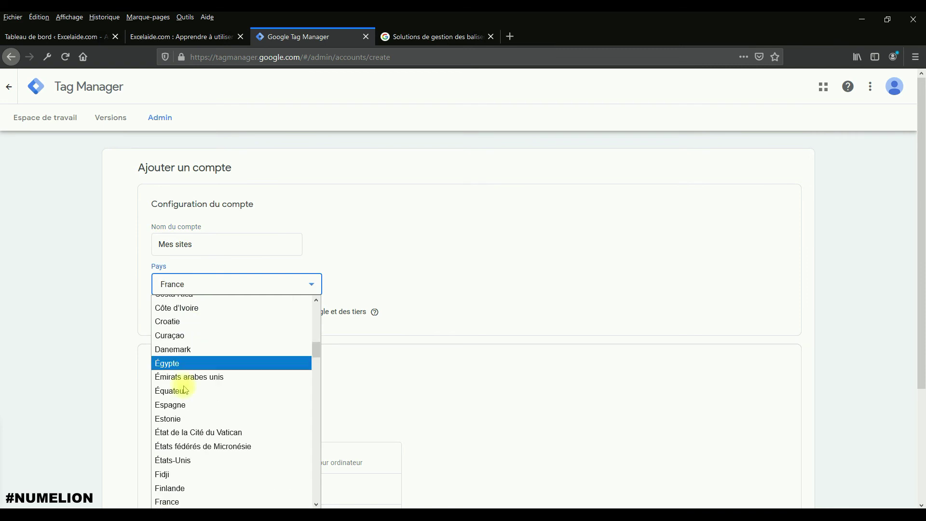
pyautogui.scroll(-1, 181, 473)
pyautogui.click(178, 462)
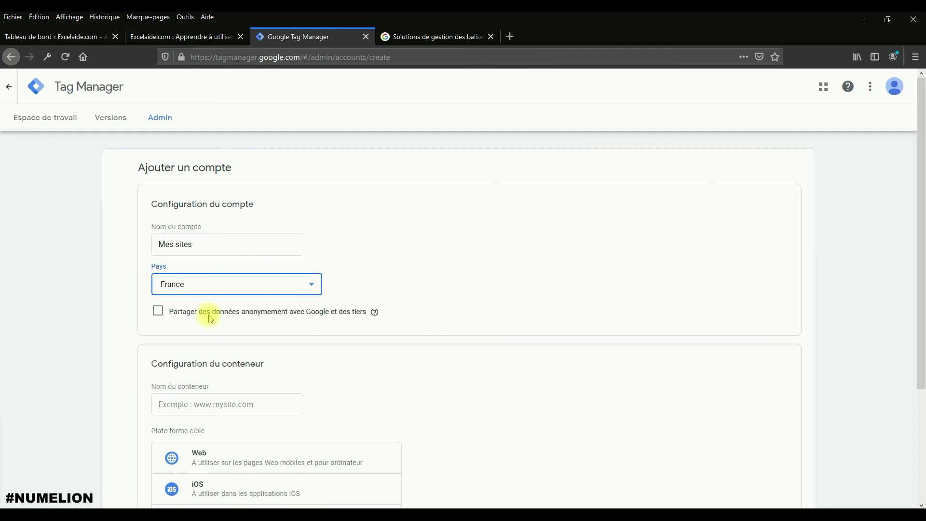
# Step: Name the container excelaide.com, choose Web as its target platform, and submit the account creation
pyautogui.click(270, 408)
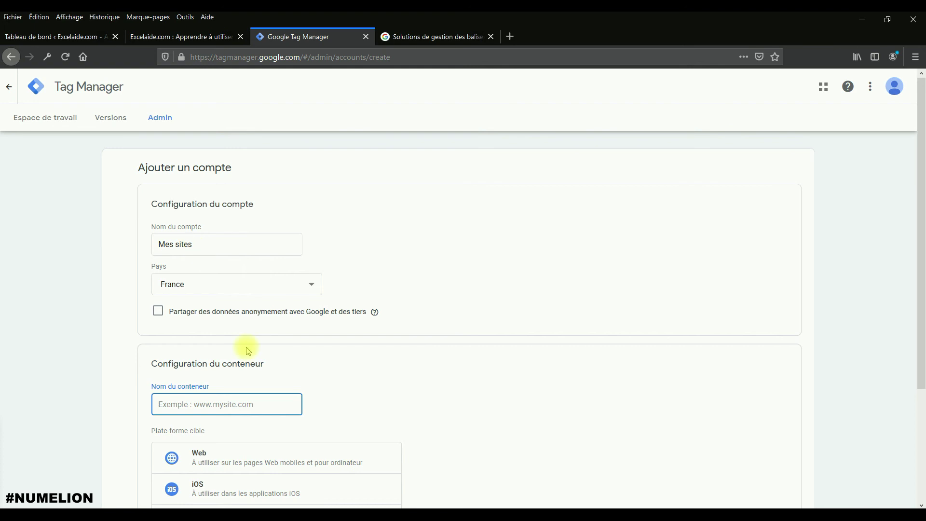
pyautogui.write('excelaide.com')
pyautogui.scroll(-3, 244, 368)
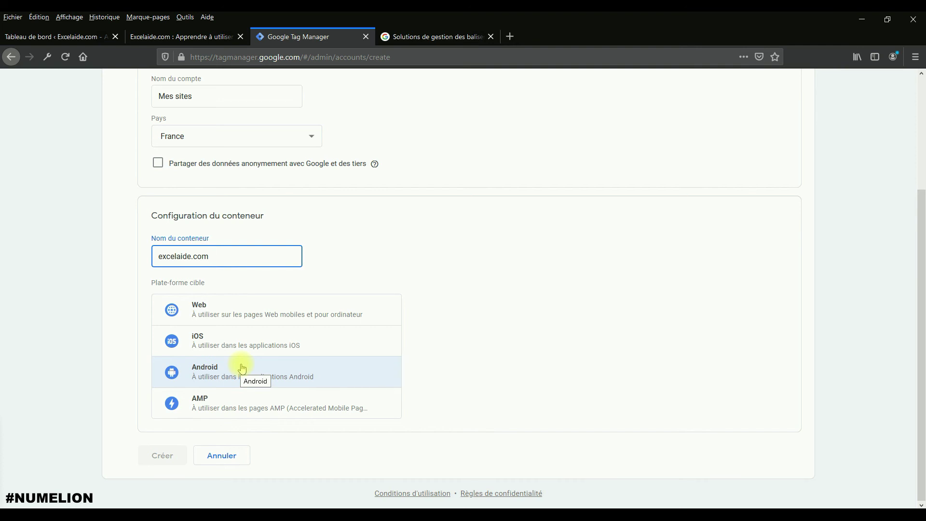
pyautogui.click(196, 304)
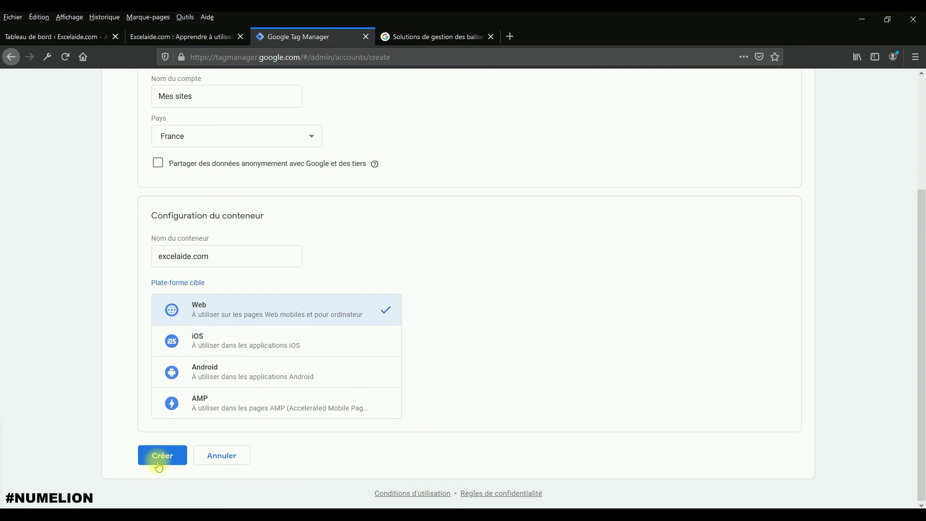
pyautogui.click(159, 462)
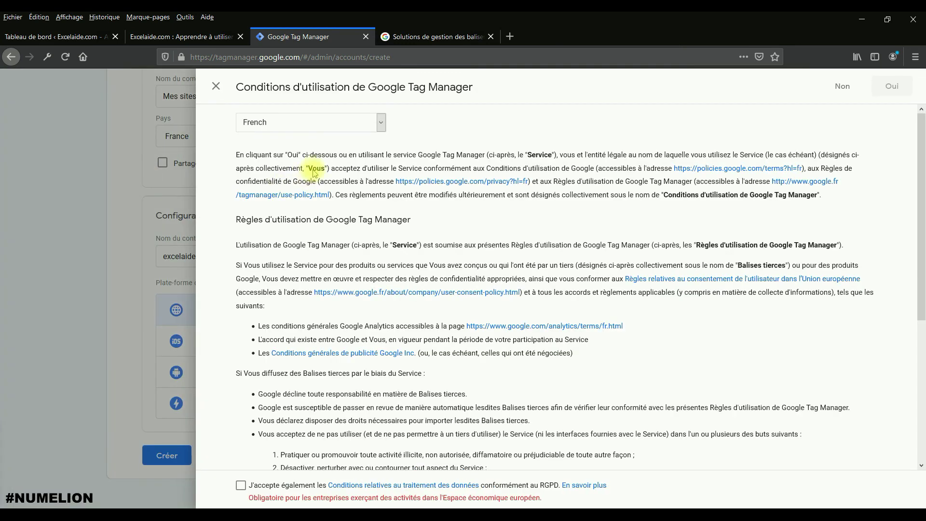
# Step: Accept the Tag Manager terms of use and GDPR data processing conditions, and dismiss the installation code dialog
pyautogui.scroll(-8, 318, 188)
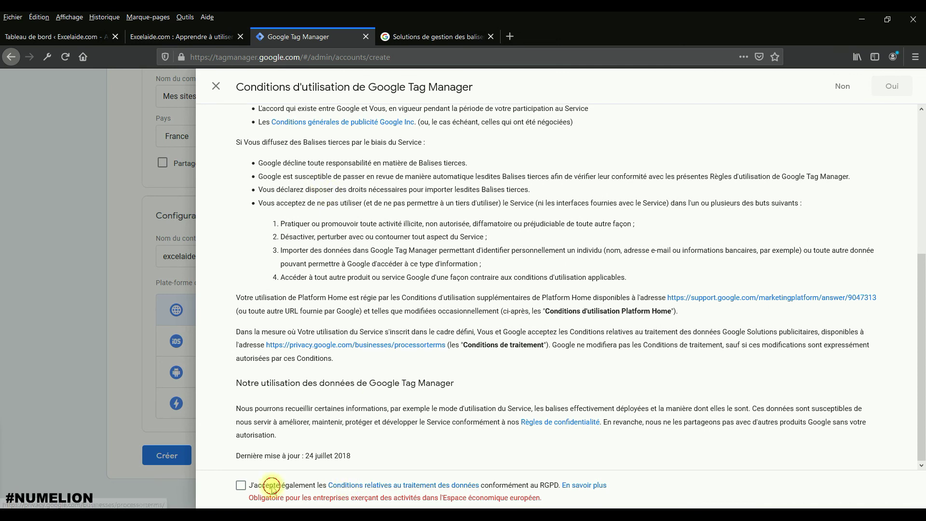
pyautogui.click(241, 485)
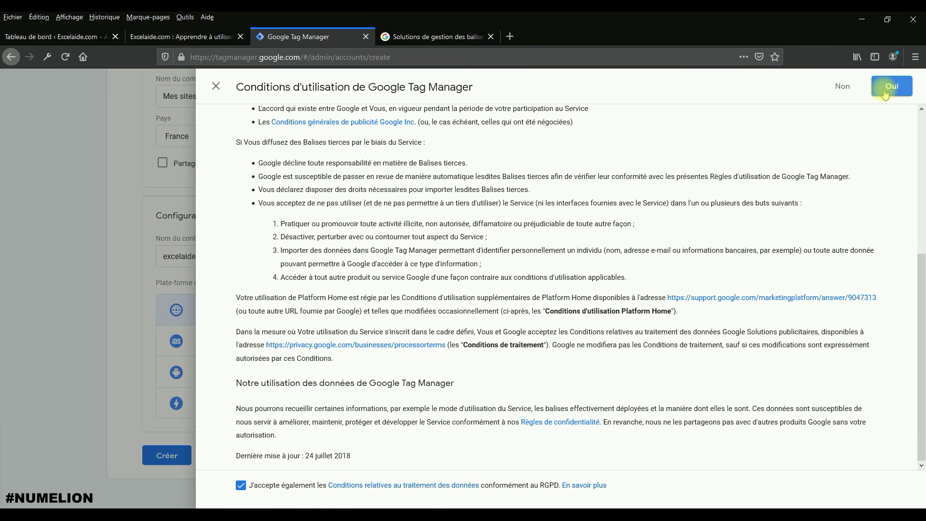
pyautogui.click(886, 92)
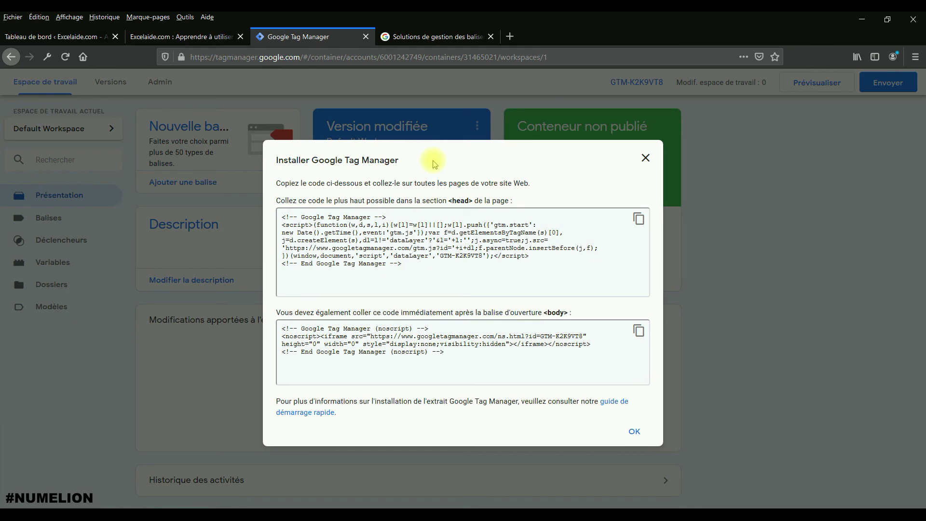
pyautogui.click(634, 432)
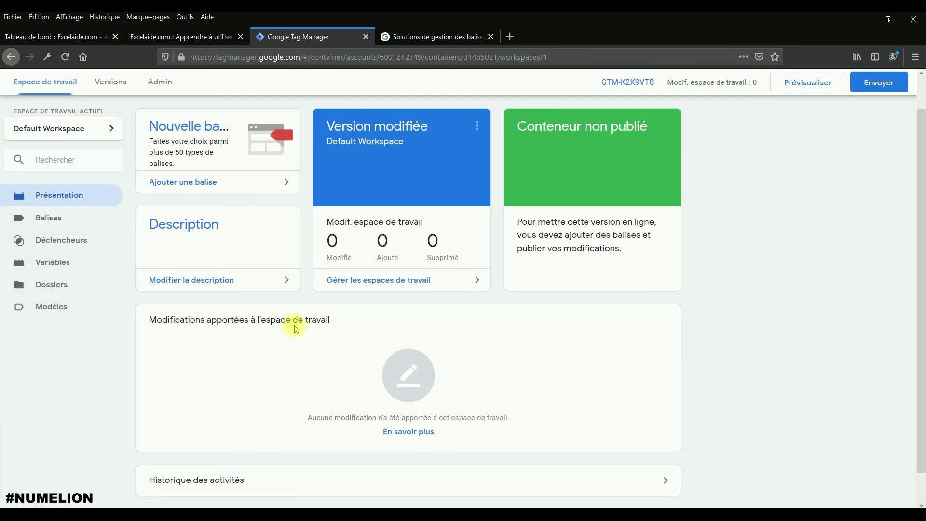
# Step: Open the container's Google Tag Manager installation instructions in the admin area and examine where the head code belongs
pyautogui.click(157, 82)
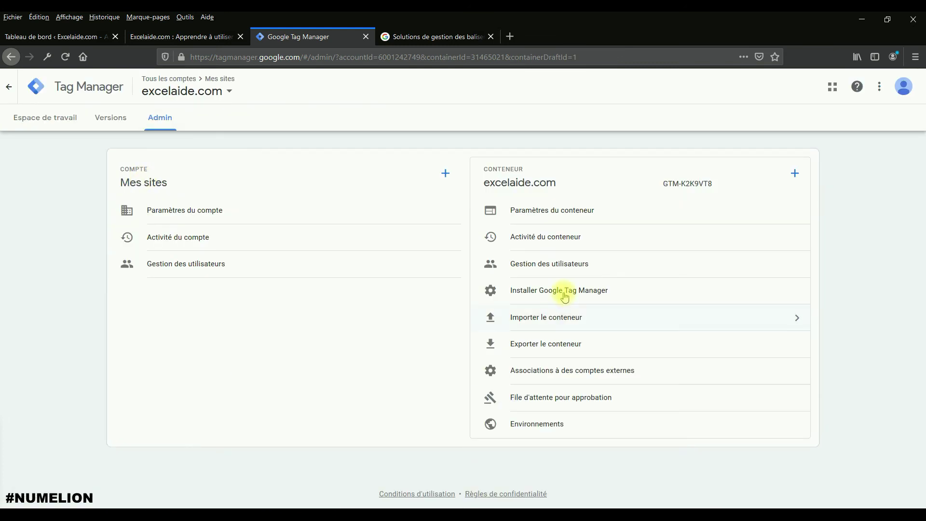
pyautogui.click(556, 289)
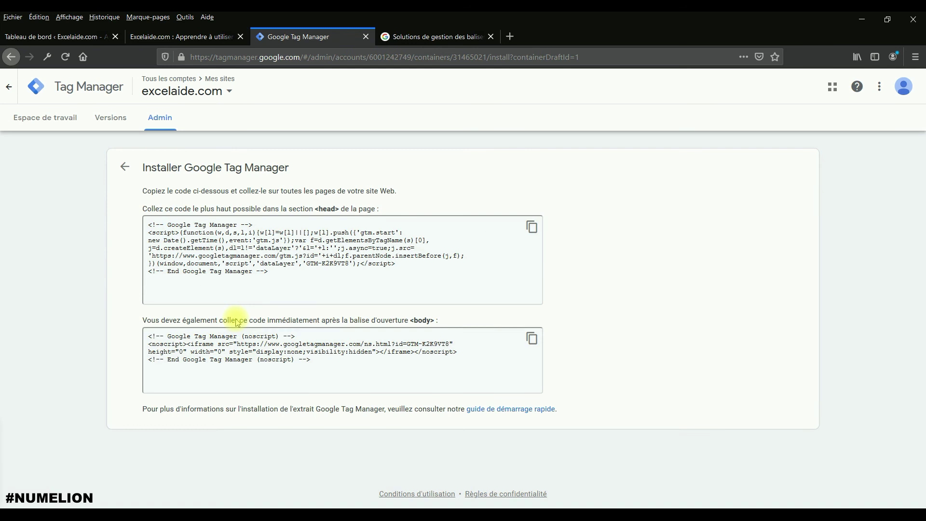
pyautogui.click(283, 277)
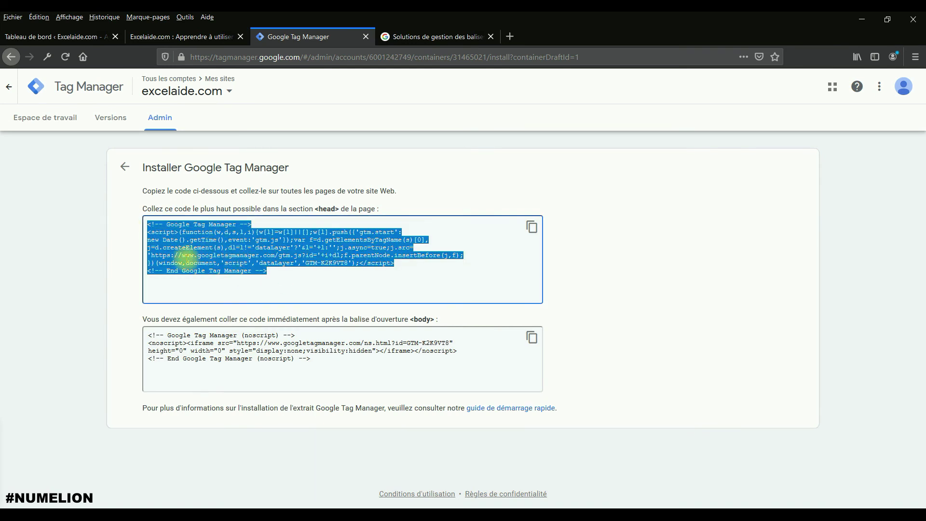
pyautogui.click(202, 255)
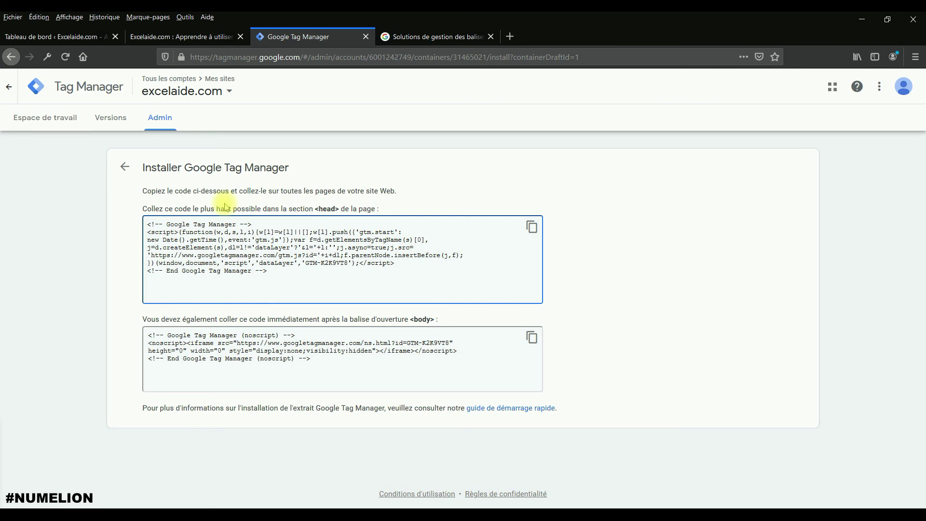
pyautogui.moveTo(210, 209); pyautogui.dragTo(344, 213)
pyautogui.doubleClick(327, 211)
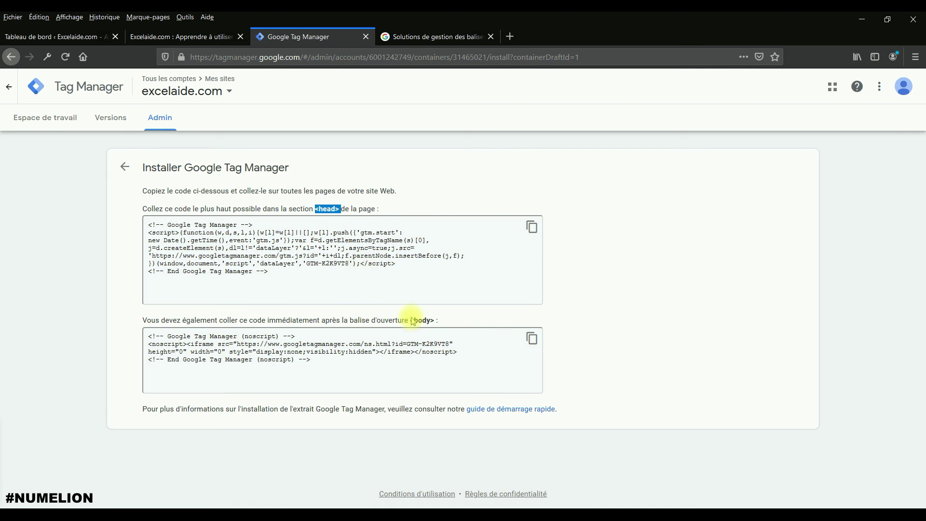
# Step: Display the source code of the excelaide.com home page and highlight the opening <head> tag
pyautogui.click(167, 35)
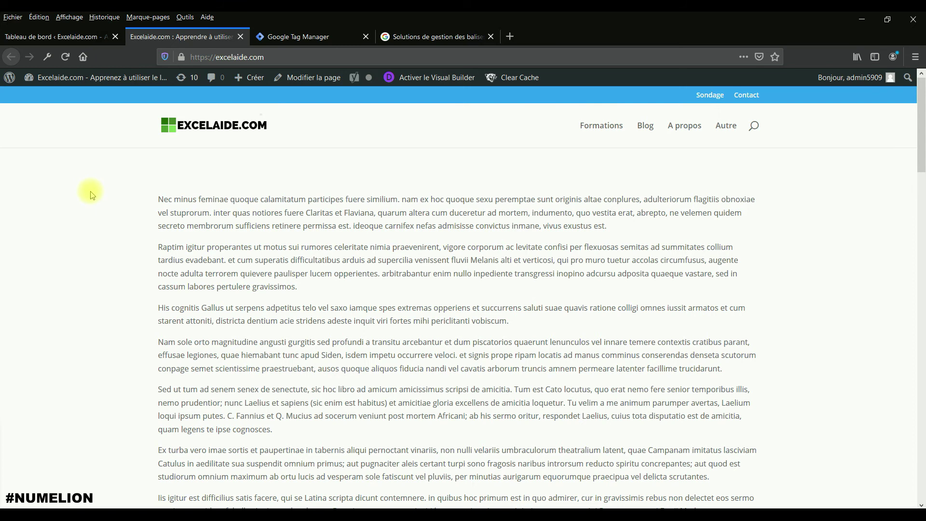
pyautogui.rightClick(144, 200)
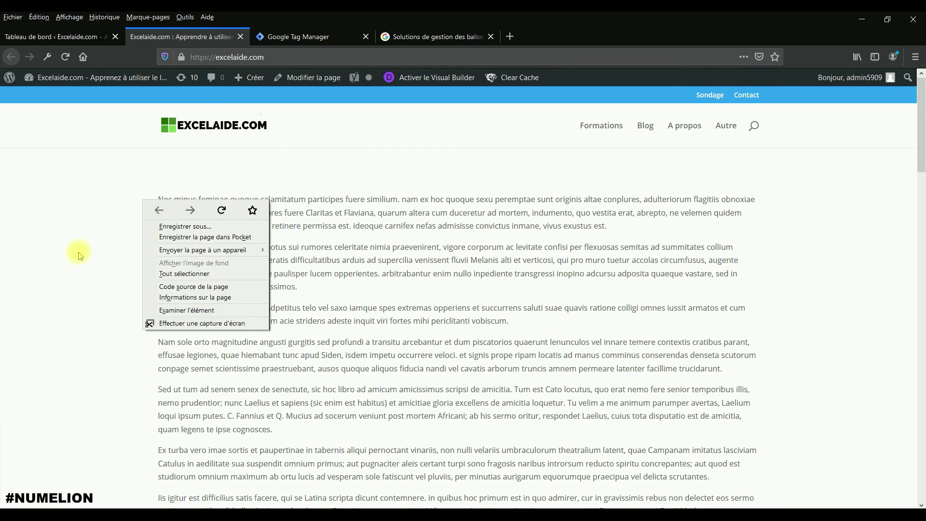
pyautogui.click(174, 287)
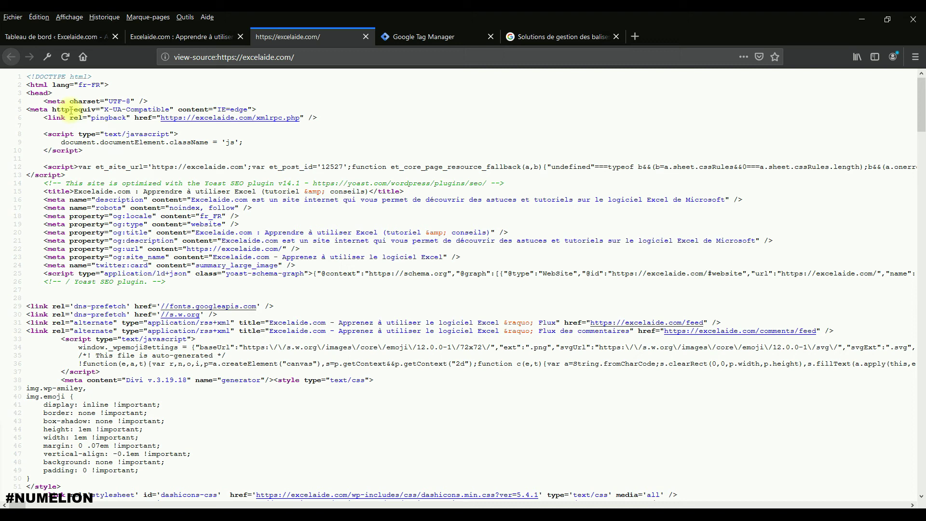
pyautogui.tripleClick(29, 93)
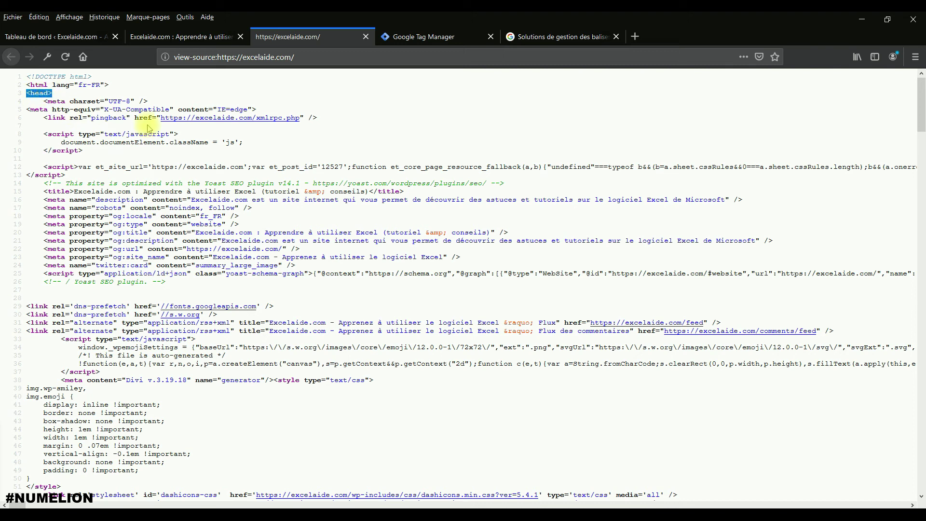
pyautogui.click(28, 94)
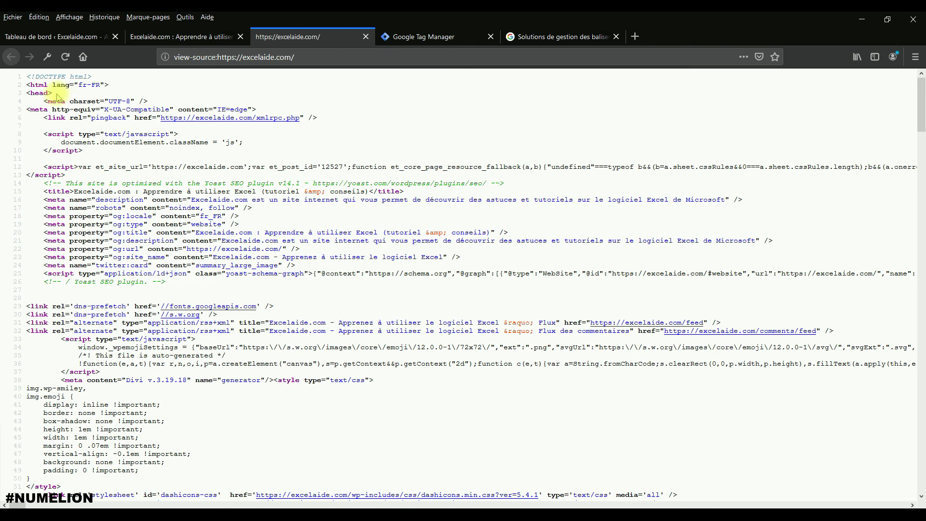
pyautogui.tripleClick(28, 94)
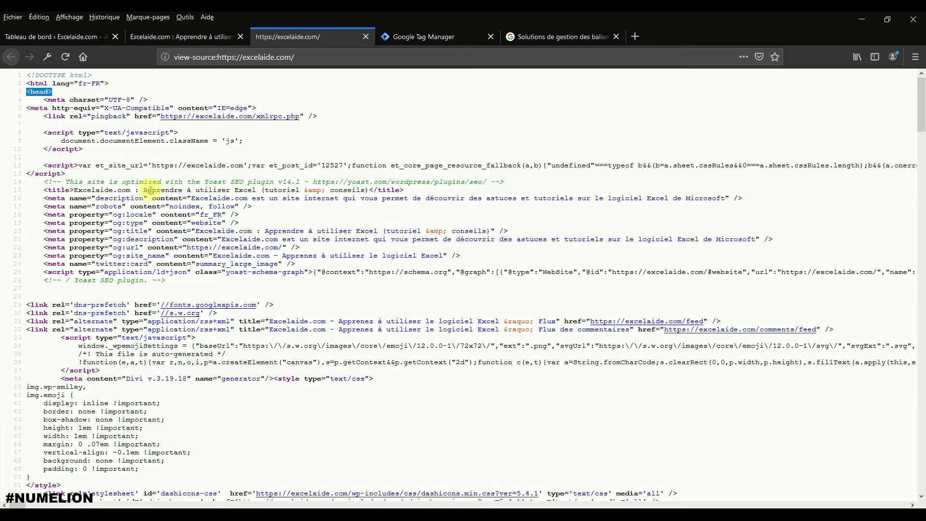
# Step: Look through the page source for the closing </head> tag just before the body
pyautogui.scroll(-5, 145, 202)
pyautogui.scroll(5, 96, 159)
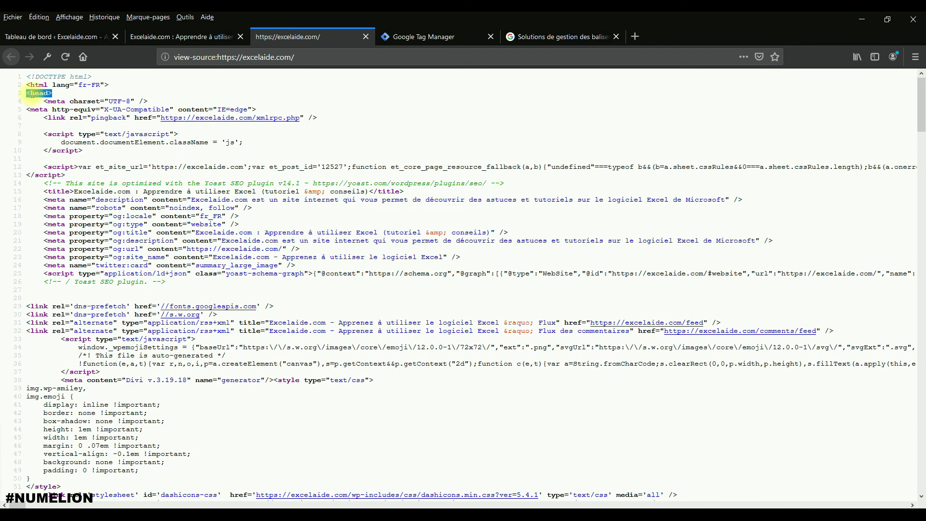
pyautogui.scroll(-7, 85, 235)
pyautogui.scroll(-9, 85, 237)
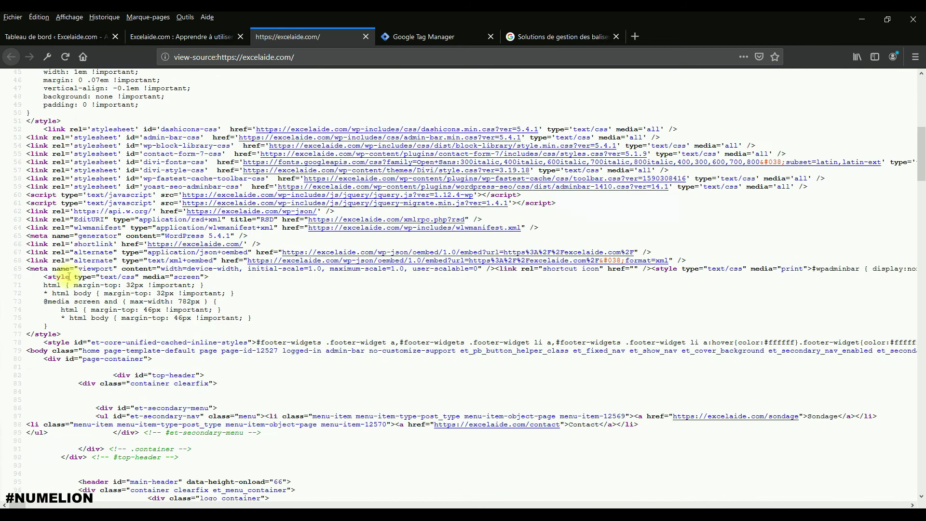
pyautogui.scroll(2, 62, 296)
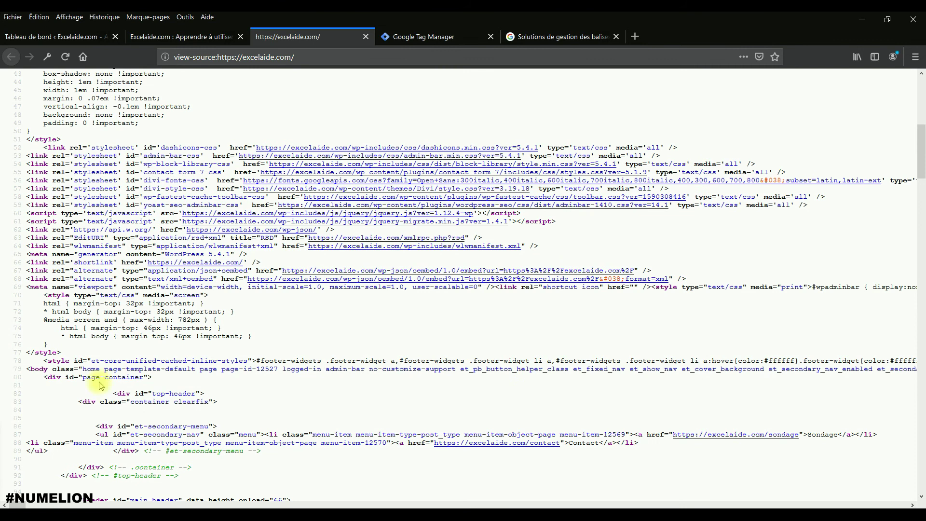
pyautogui.moveTo(40, 507); pyautogui.dragTo(81, 506)
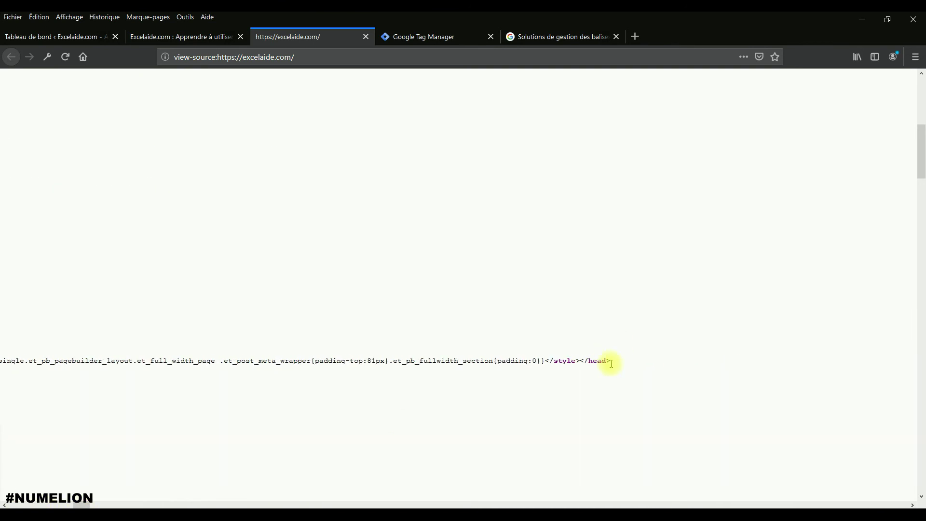
# Step: Examine the page source from the opening <head> tag to the closing </head> tag and the opening <body> tag
pyautogui.moveTo(613, 363); pyautogui.dragTo(589, 361)
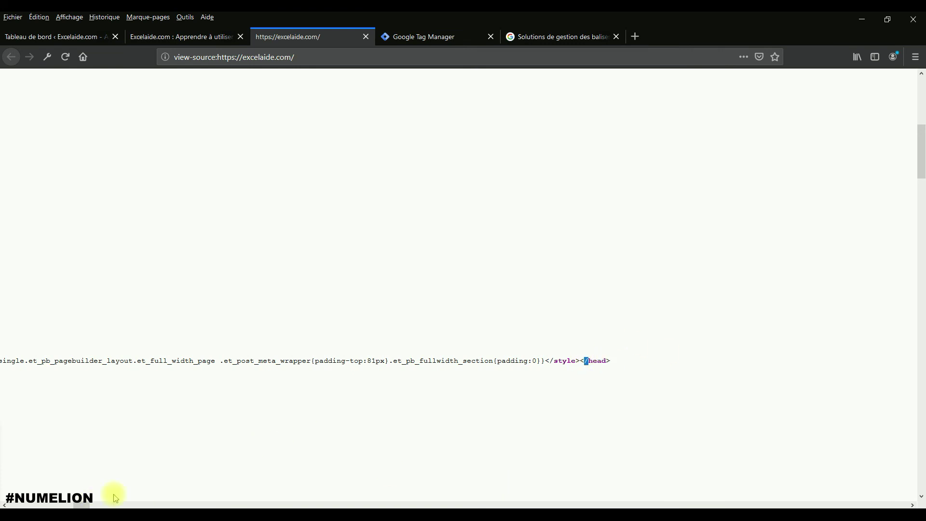
pyautogui.moveTo(82, 506); pyautogui.dragTo(9, 506)
pyautogui.scroll(14, 118, 386)
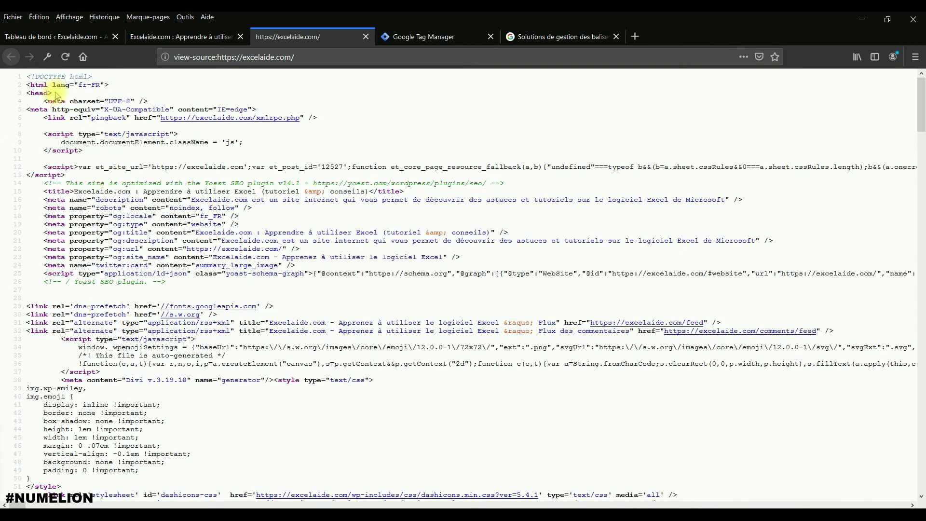
pyautogui.moveTo(30, 84); pyautogui.dragTo(57, 95)
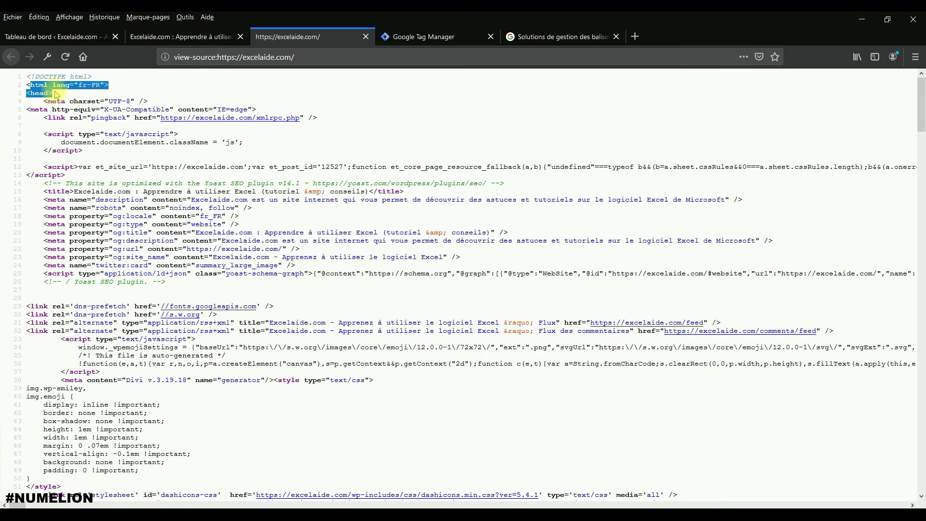
pyautogui.scroll(-9, 77, 232)
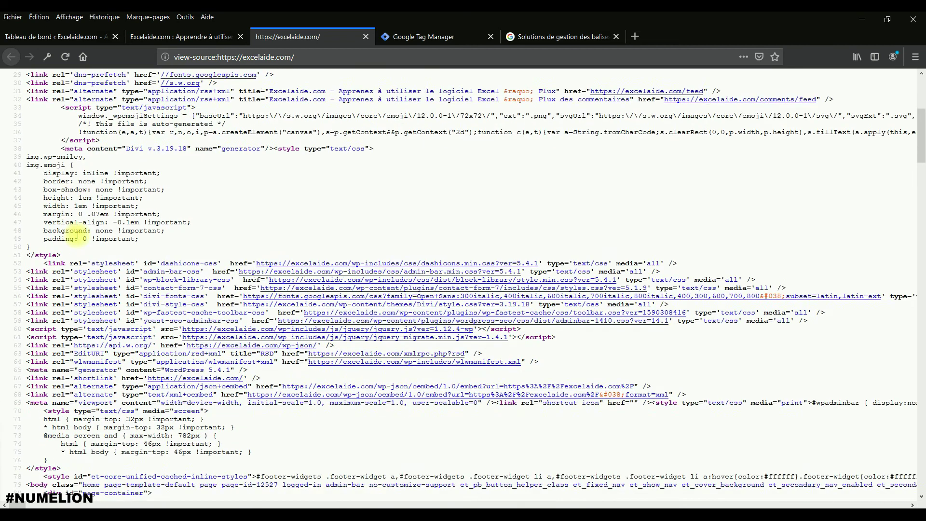
pyautogui.scroll(-2, 78, 236)
pyautogui.moveTo(26, 426); pyautogui.dragTo(50, 427)
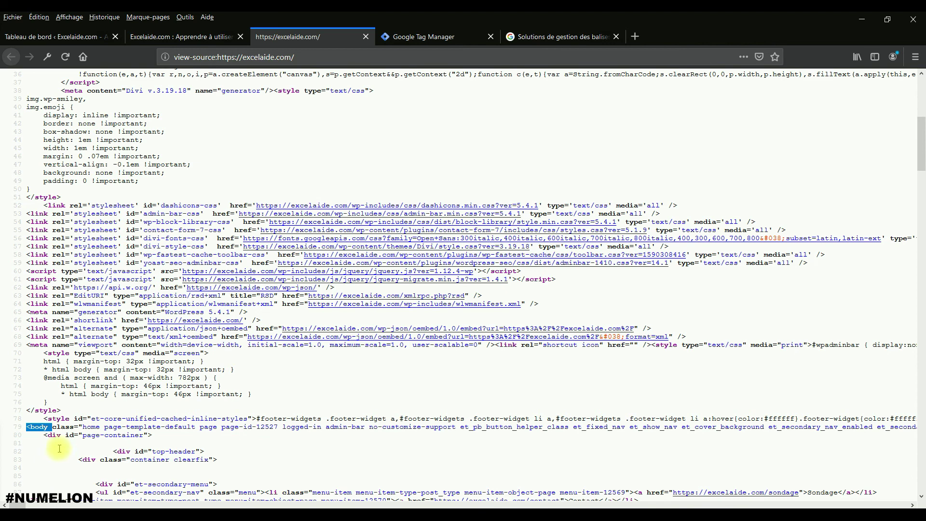
pyautogui.click(32, 429)
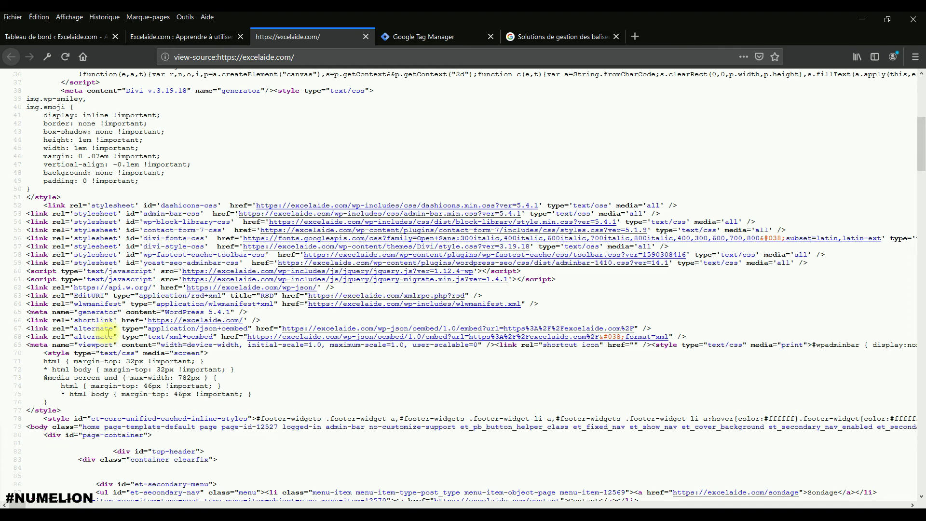
# Step: Open the code integration settings in the Divi theme options of the WordPress dashboard and locate the <head> and <body> code fields
pyautogui.click(75, 37)
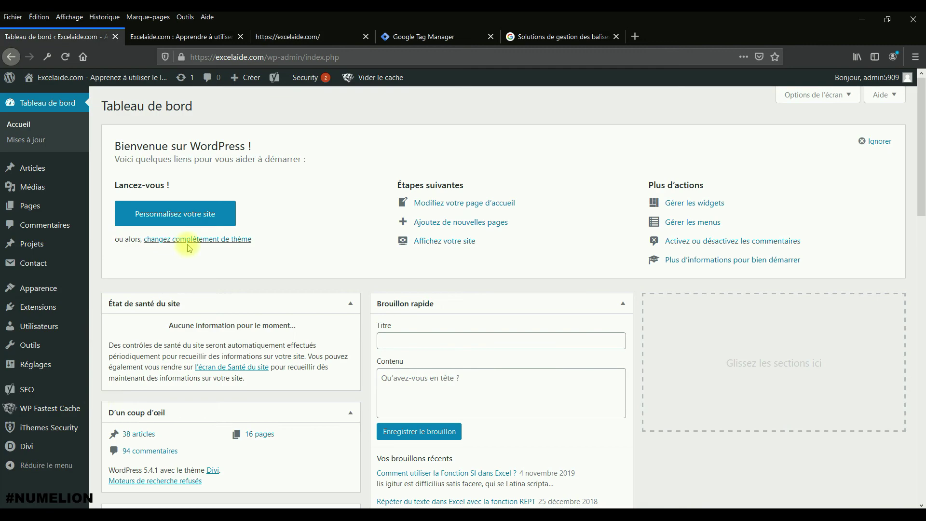
pyautogui.moveTo(21, 450)
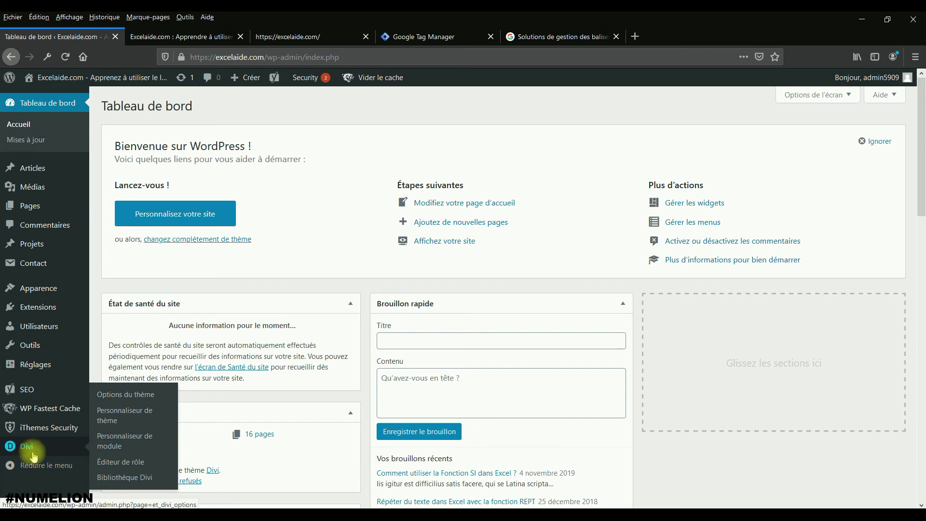
pyautogui.click(121, 395)
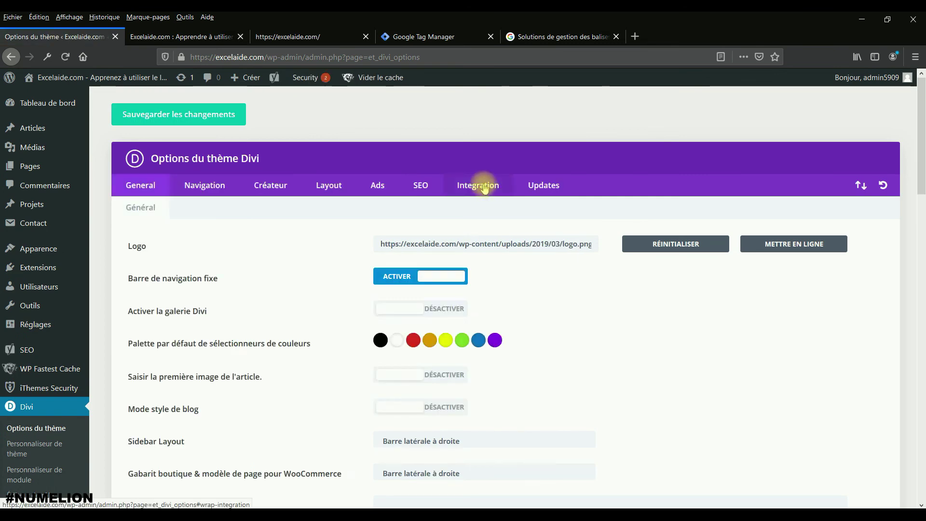
pyautogui.click(484, 187)
pyautogui.scroll(-3, 263, 340)
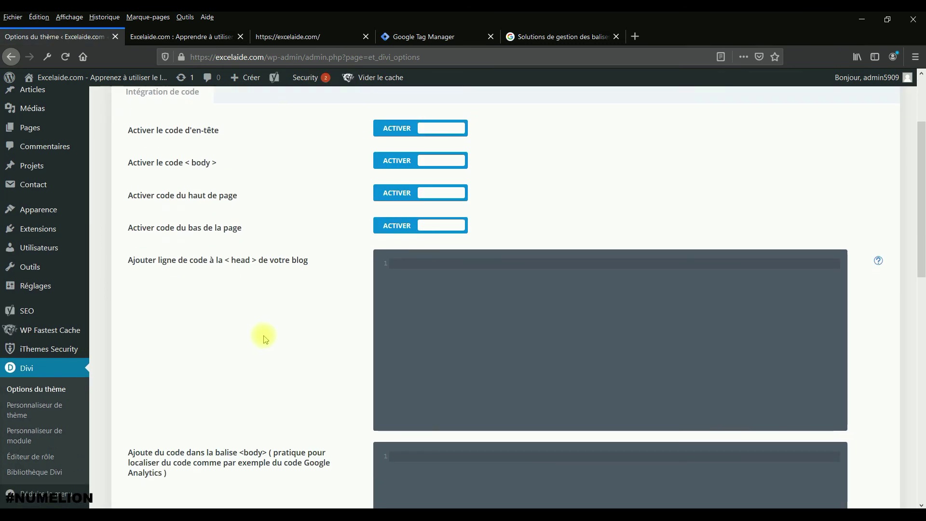
pyautogui.scroll(-2, 265, 339)
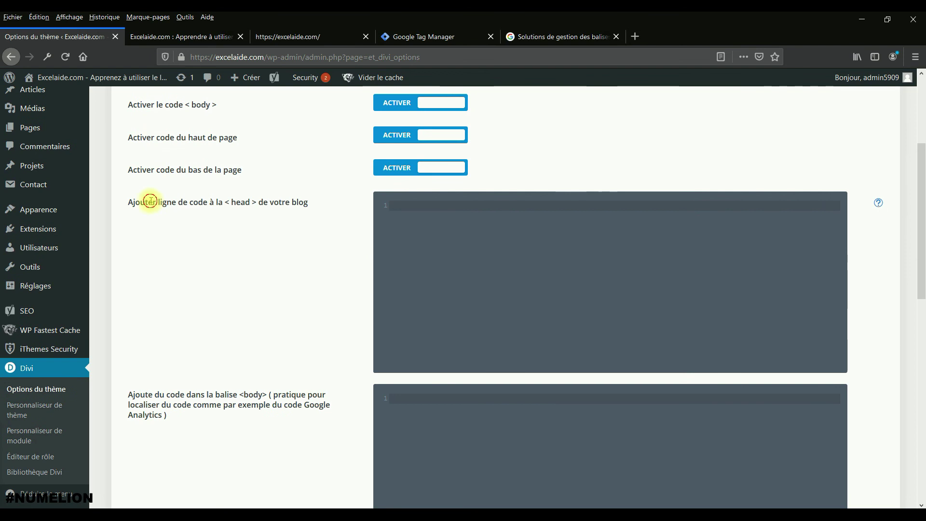
pyautogui.moveTo(150, 201); pyautogui.dragTo(274, 203)
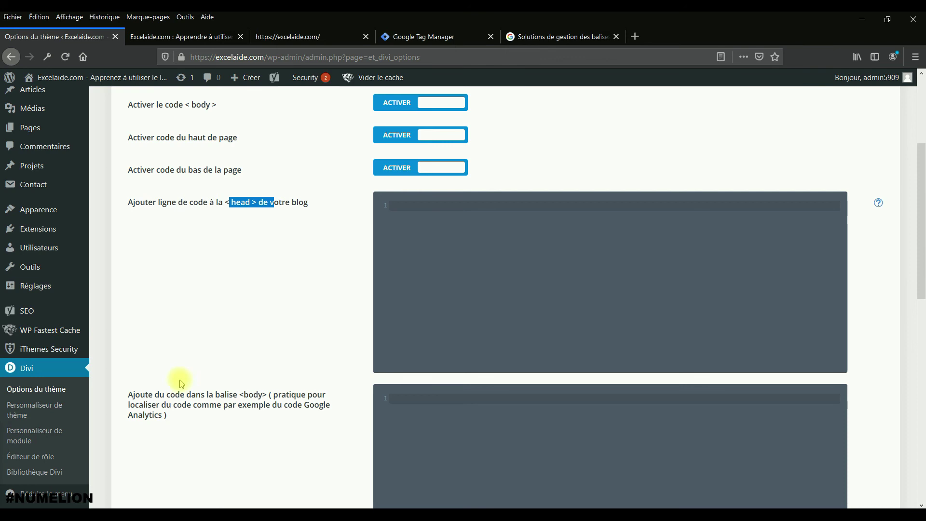
pyautogui.scroll(-2, 164, 367)
pyautogui.moveTo(151, 347); pyautogui.dragTo(248, 336)
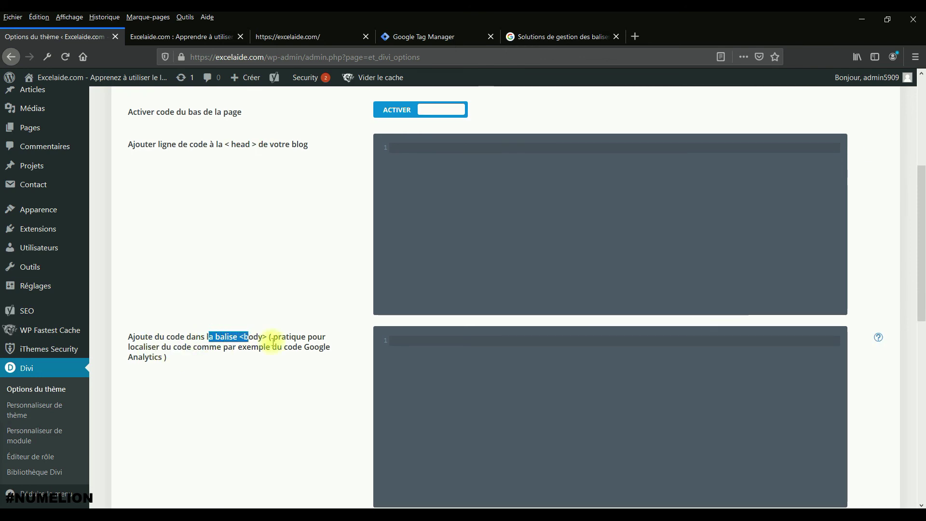
# Step: Copy the Google Tag Manager head snippet from the installation page into the Divi field for code in the blog's <head>
pyautogui.click(424, 36)
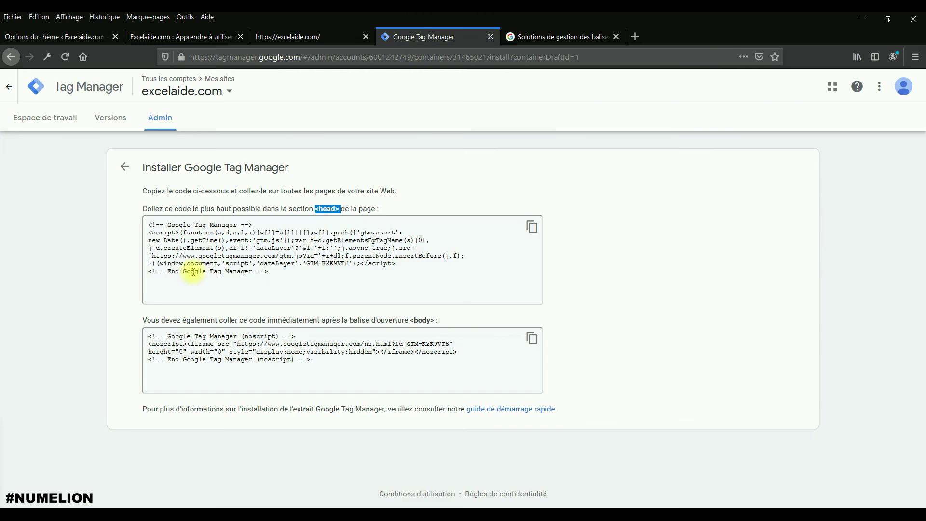
pyautogui.moveTo(266, 274); pyautogui.dragTo(129, 218)
pyautogui.hotkey('ctrl', 'c')
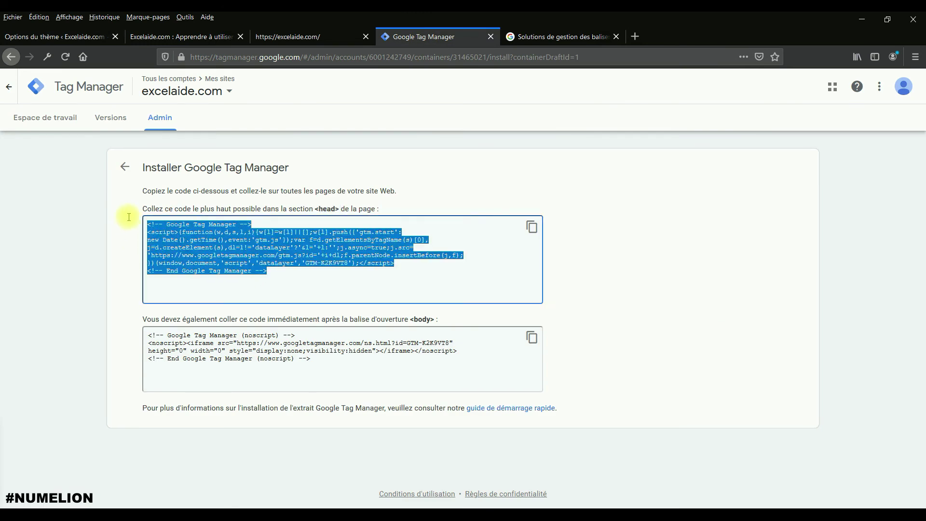
pyautogui.click(58, 37)
pyautogui.click(402, 177)
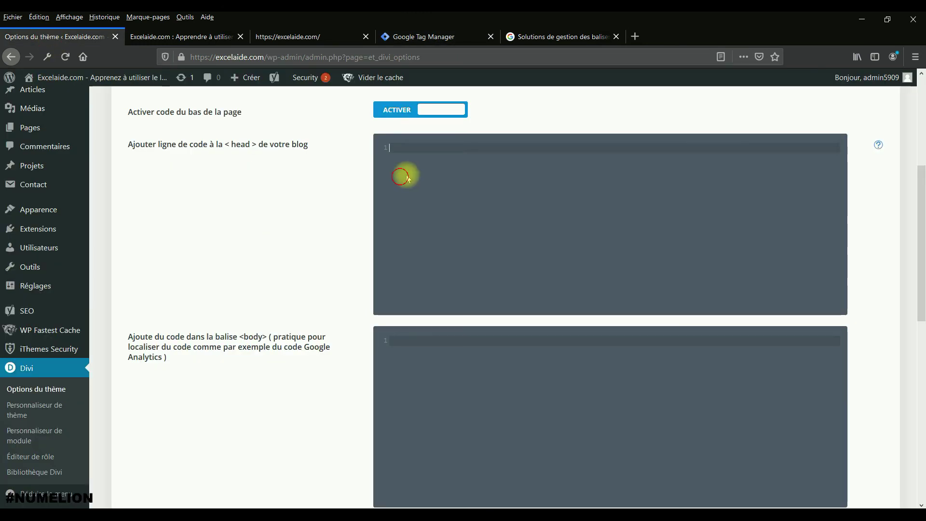
pyautogui.hotkey('ctrl', 'v')
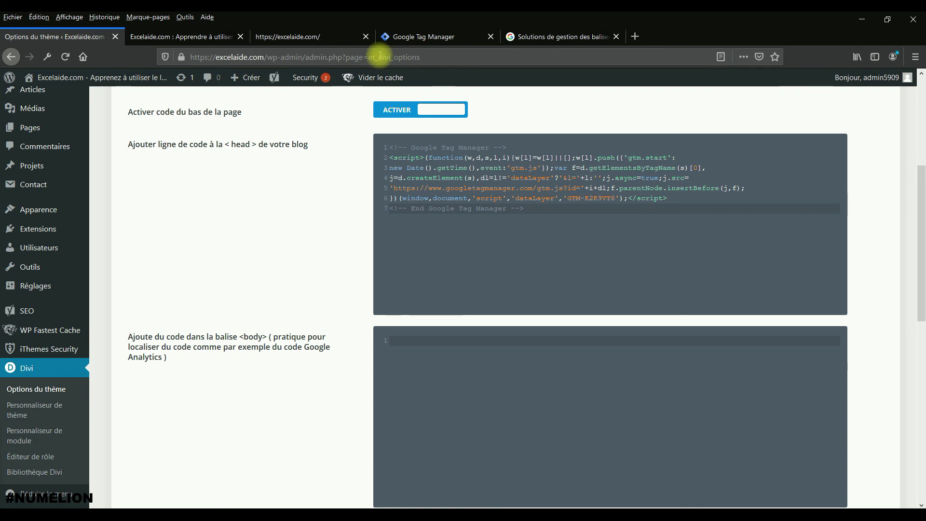
pyautogui.doubleClick(239, 144)
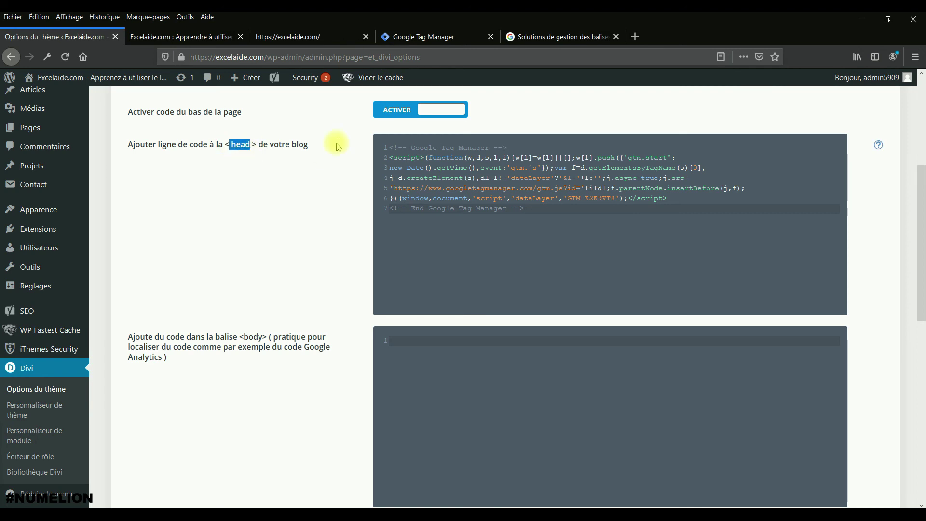
# Step: Copy the Google Tag Manager noscript snippet into the Divi field for <body> code and save the theme options
pyautogui.click(414, 42)
pyautogui.moveTo(310, 360); pyautogui.dragTo(101, 342)
pyautogui.hotkey('ctrl', 'c')
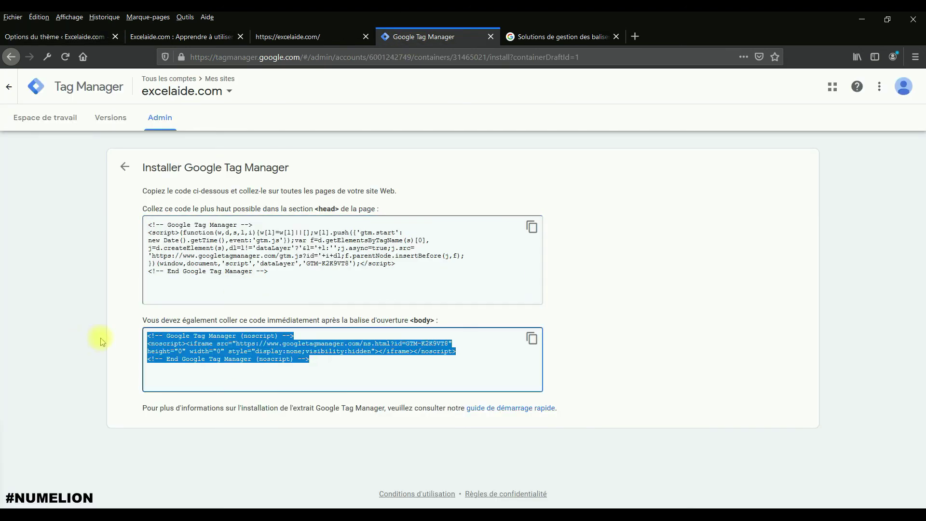
pyautogui.click(57, 37)
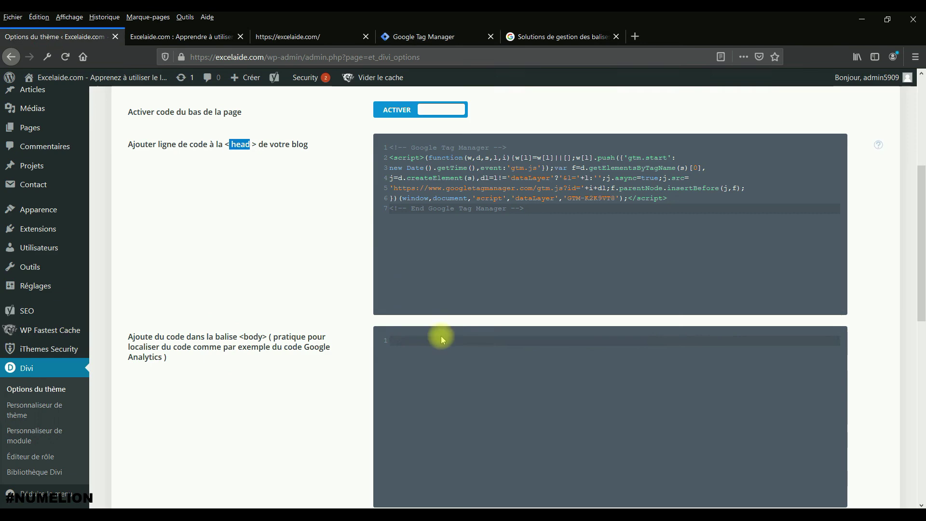
pyautogui.click(443, 339)
pyautogui.hotkey('ctrl', 'v')
pyautogui.scroll(5, 450, 262)
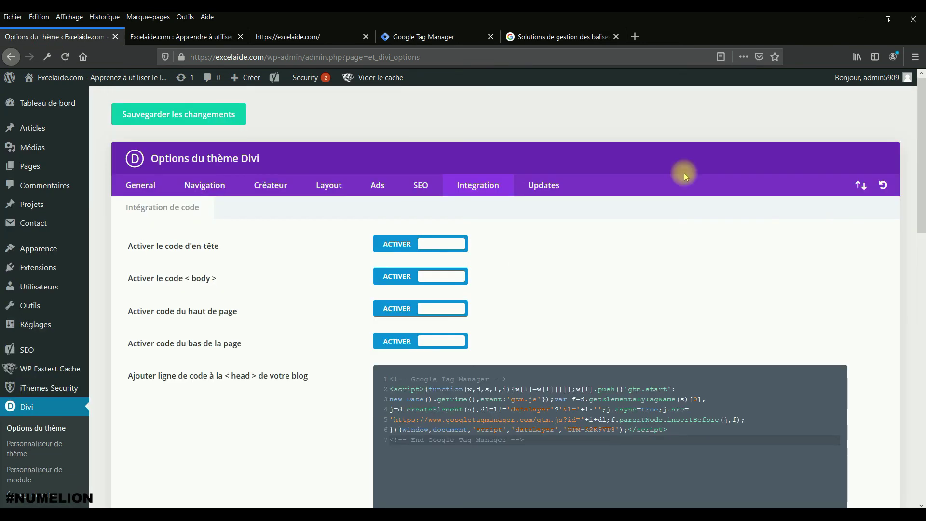
pyautogui.click(210, 121)
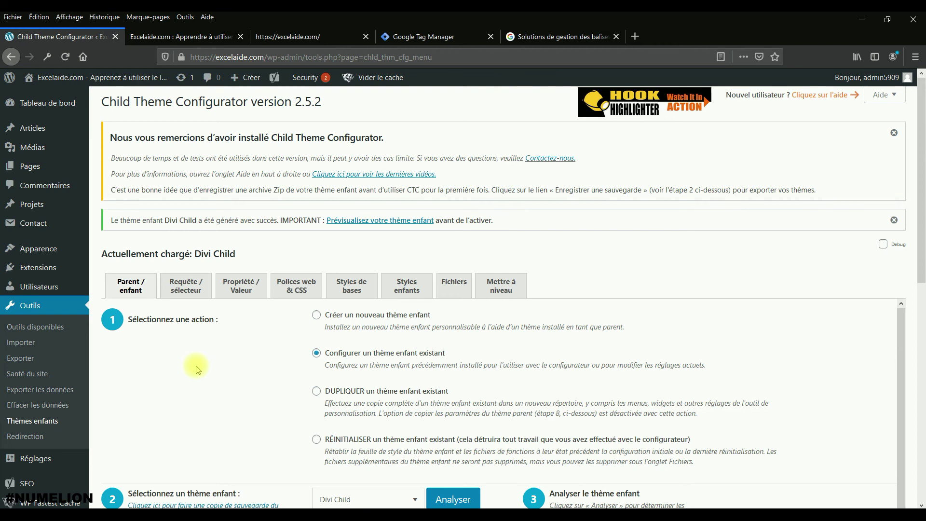
# Step: Copy the parent template header.php into the Divi Child theme with Child Theme Configurator and check the child theme files
pyautogui.click(448, 287)
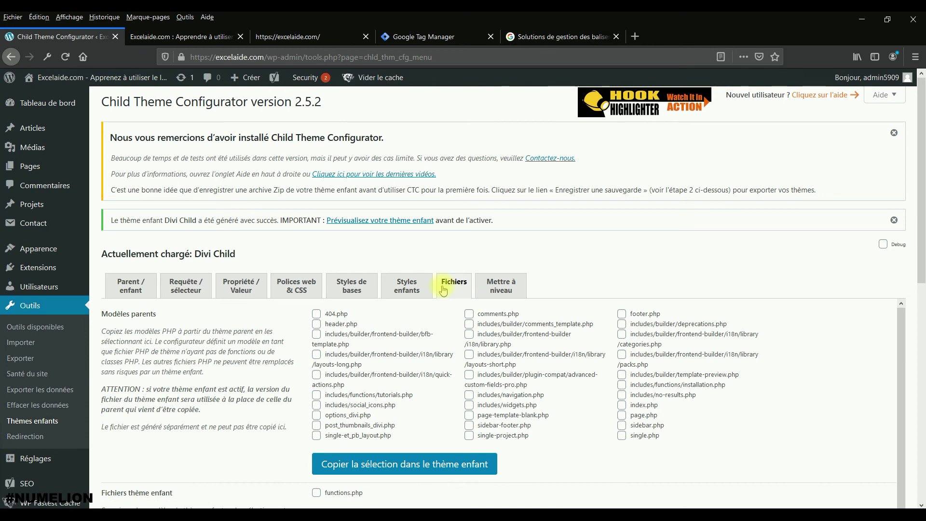
pyautogui.click(317, 323)
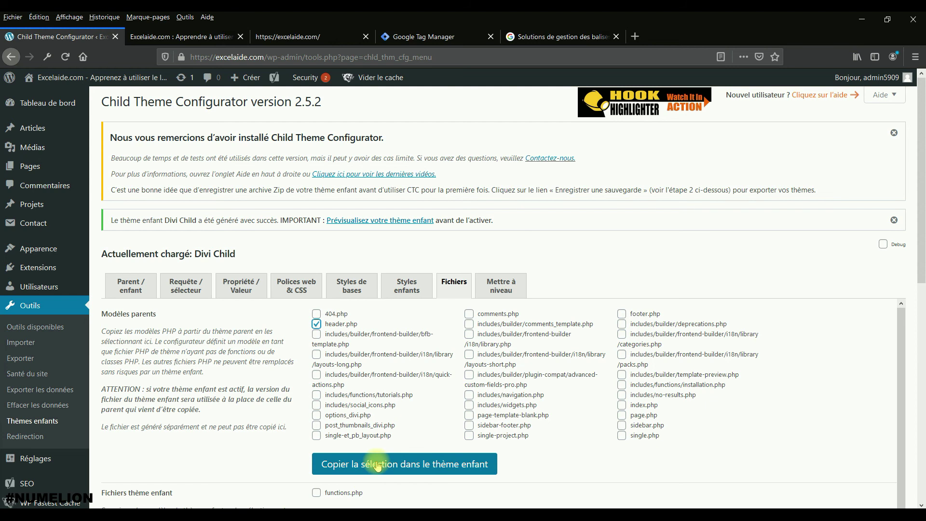
pyautogui.click(378, 466)
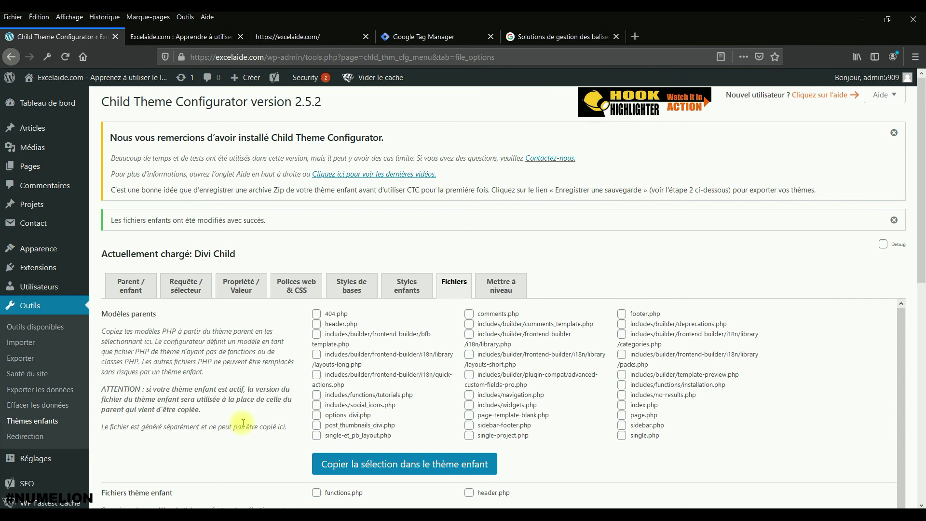
pyautogui.moveTo(112, 491); pyautogui.dragTo(178, 492)
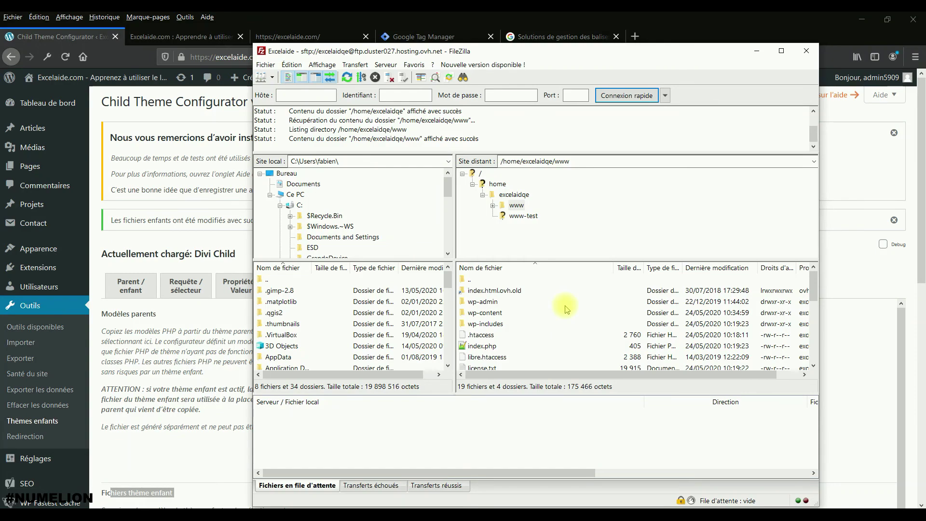
# Step: In FileZilla, open header.php from wp-content/themes/Divi-child for editing and locate its <head> and <body> tags
pyautogui.doubleClick(485, 313)
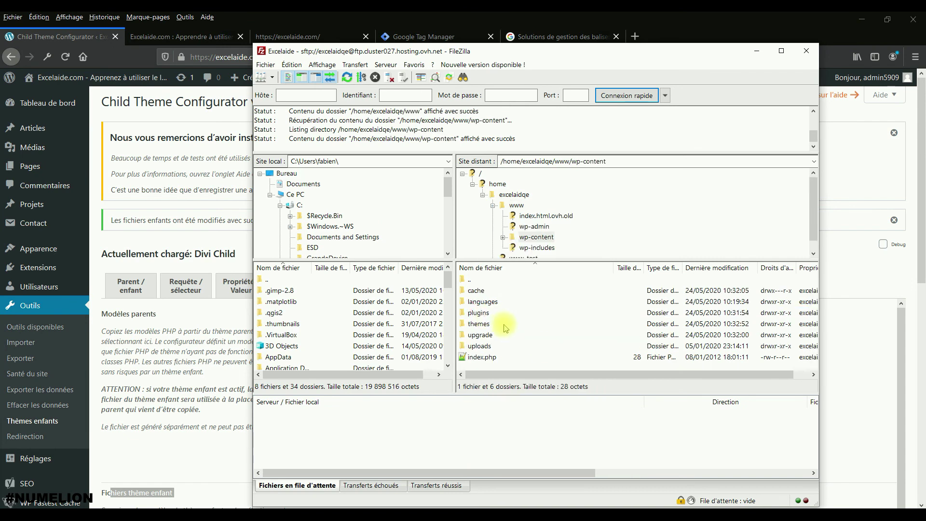
pyautogui.doubleClick(483, 324)
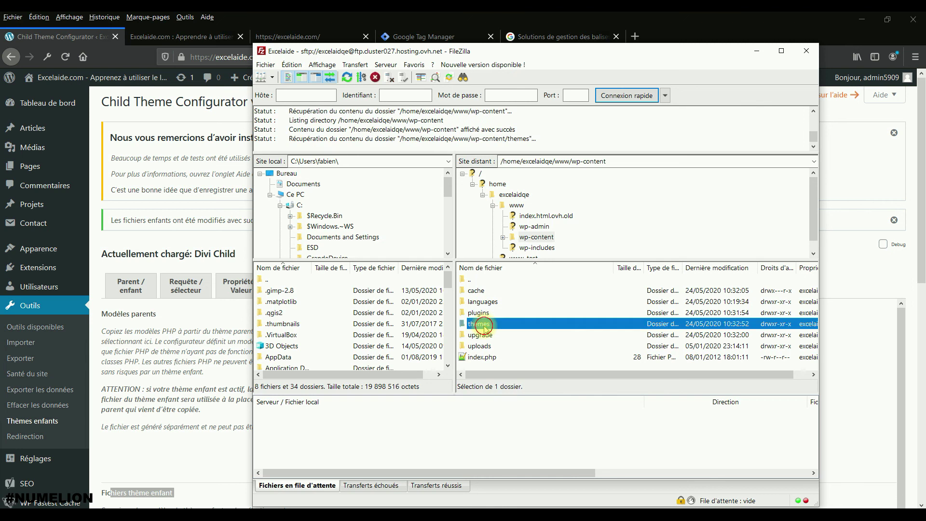
pyautogui.doubleClick(474, 303)
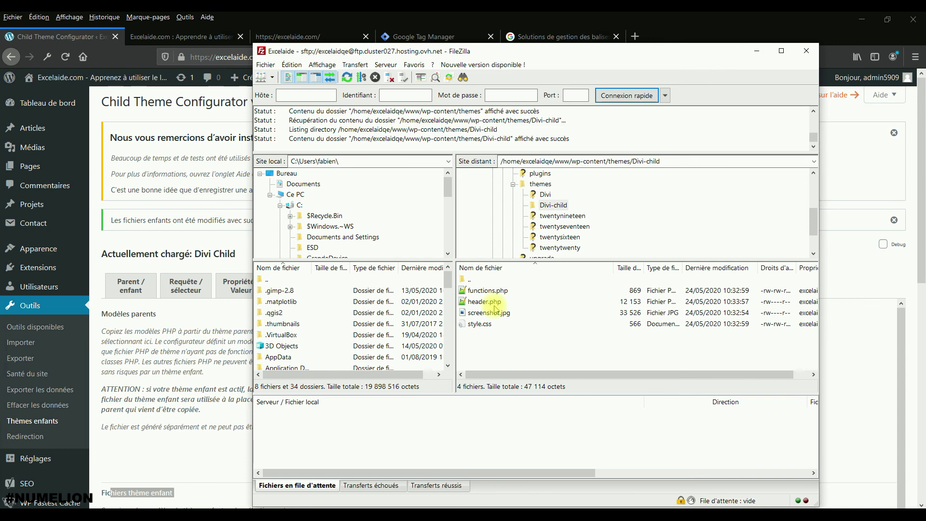
pyautogui.rightClick(496, 307)
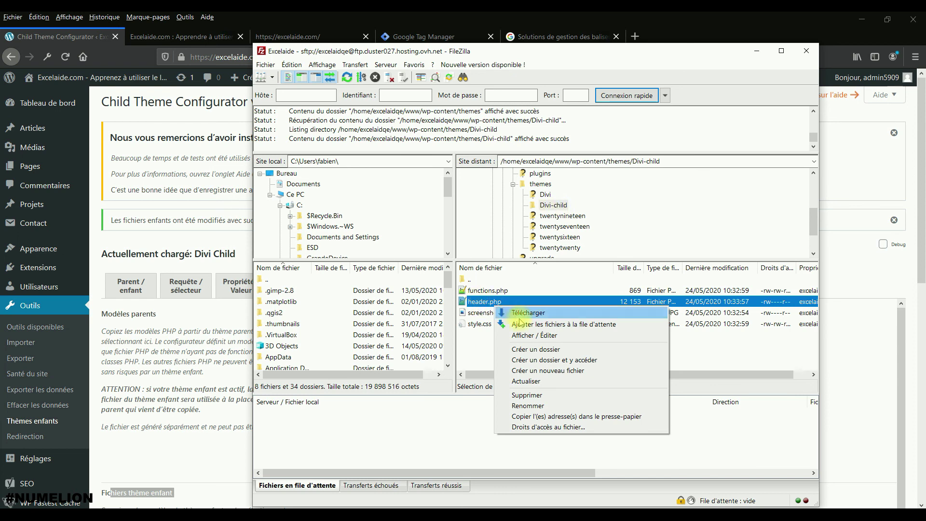
pyautogui.click(533, 337)
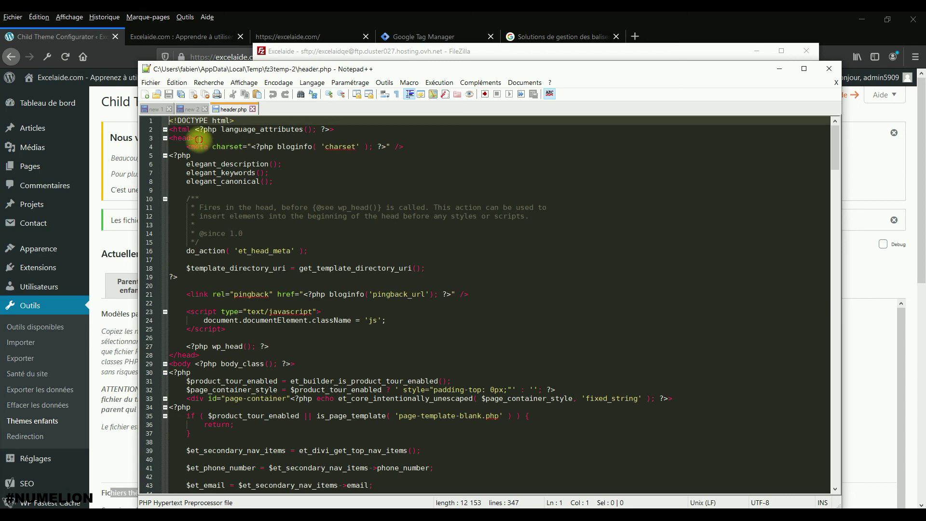
pyautogui.moveTo(196, 138); pyautogui.dragTo(170, 138)
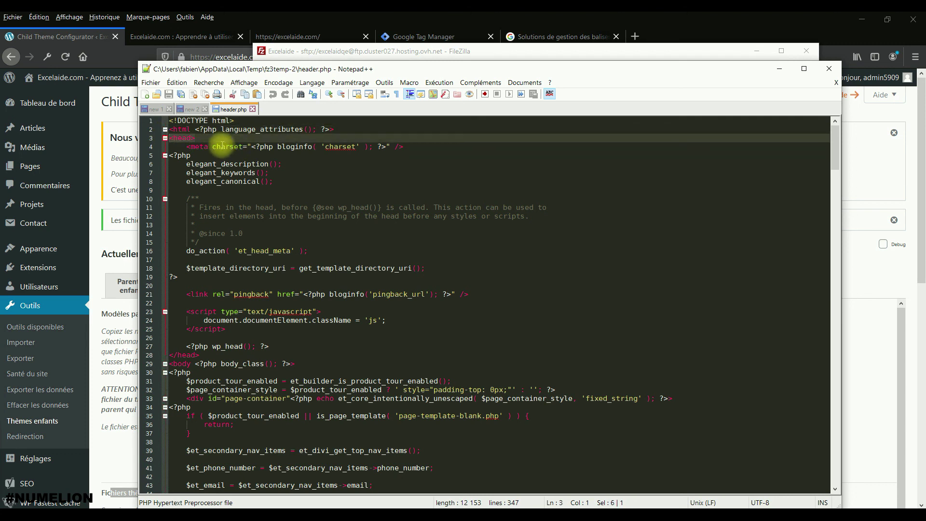
pyautogui.click(170, 363)
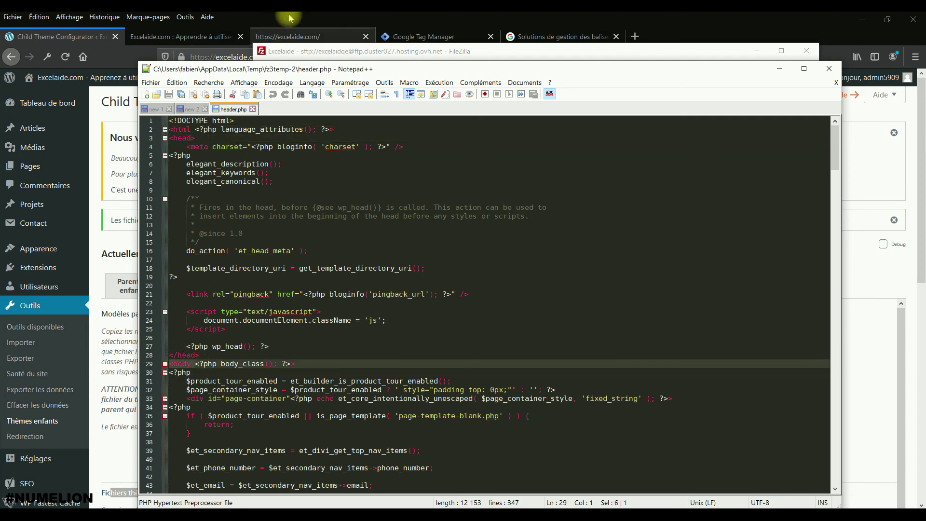
# Step: Copy the Google Tag Manager head snippet from the installation page and paste it just below the <head> tag of header.php in Notepad++
pyautogui.click(466, 39)
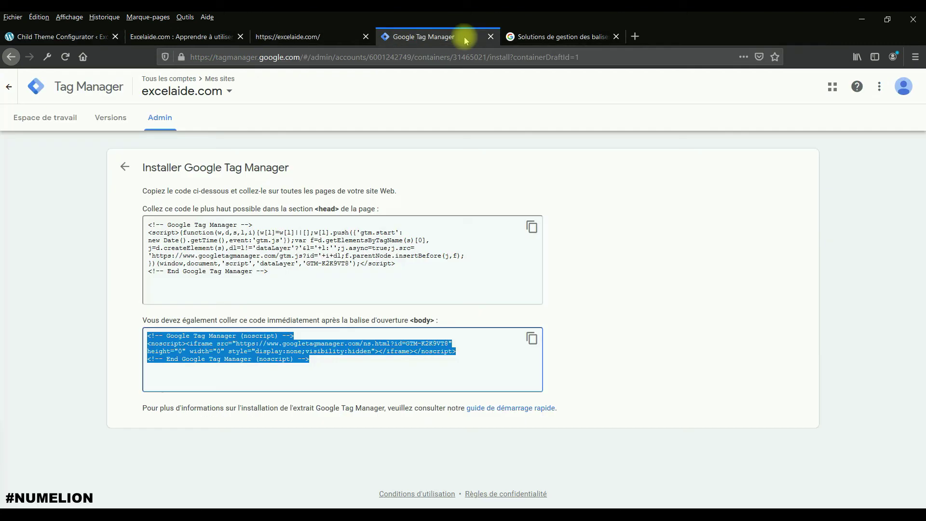
pyautogui.click(266, 273)
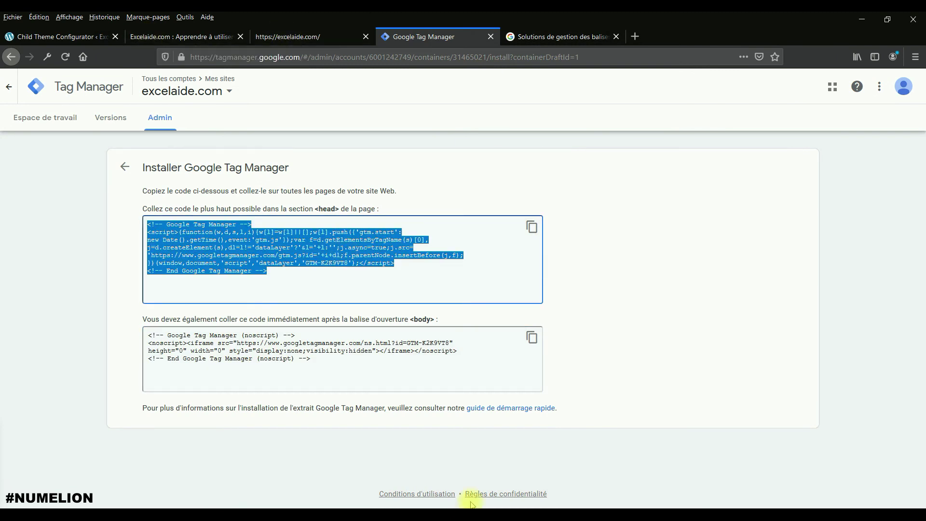
pyautogui.click(327, 513)
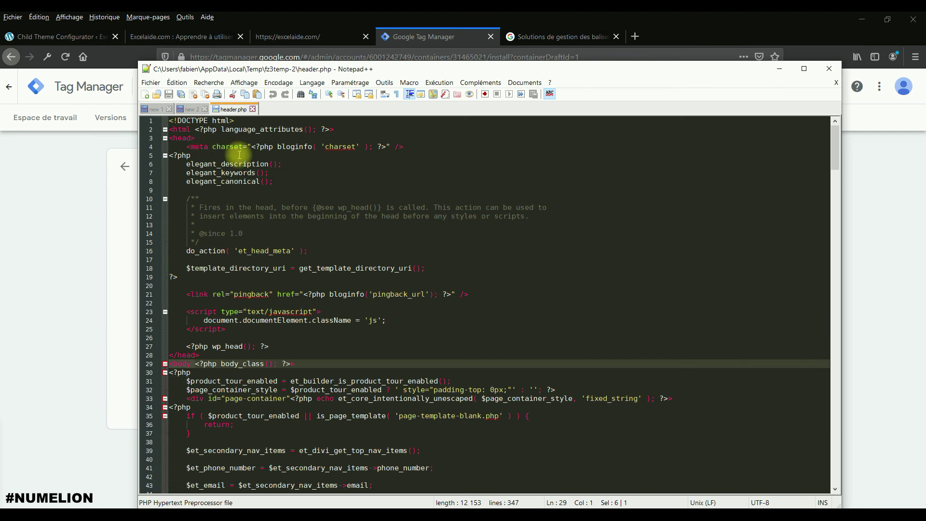
pyautogui.click(234, 138)
pyautogui.press('Return')
pyautogui.press('Return')
pyautogui.hotkey('ctrl', 'v')
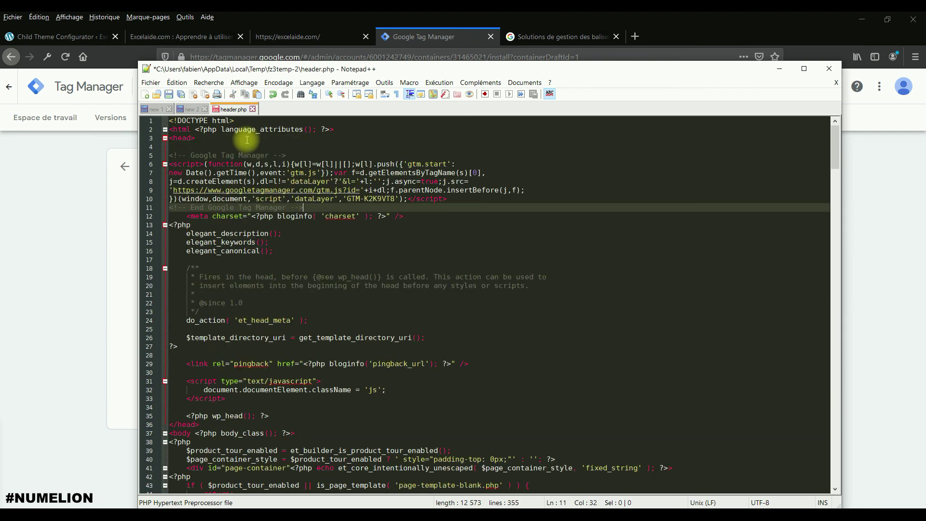
pyautogui.press('Return')
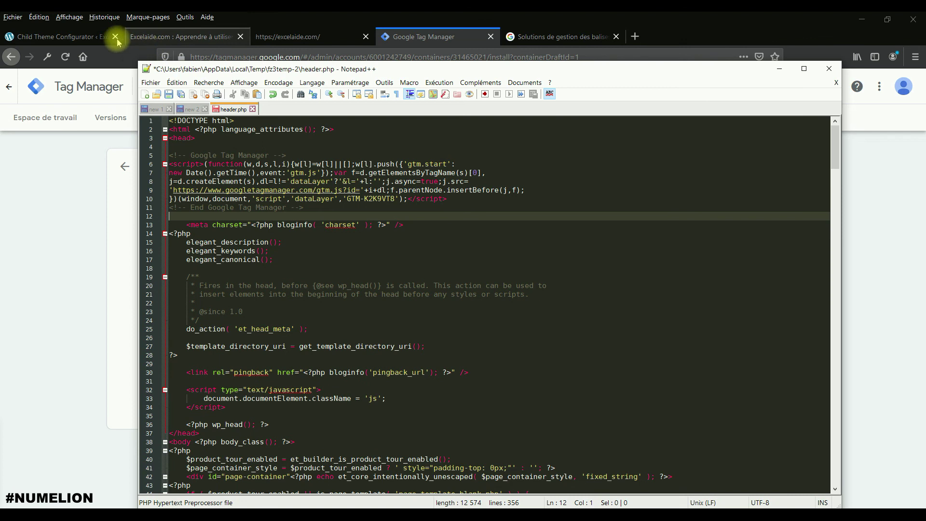
# Step: Copy the Google Tag Manager noscript snippet, paste it just below the opening <body> tag of header.php and save the file
pyautogui.click(579, 27)
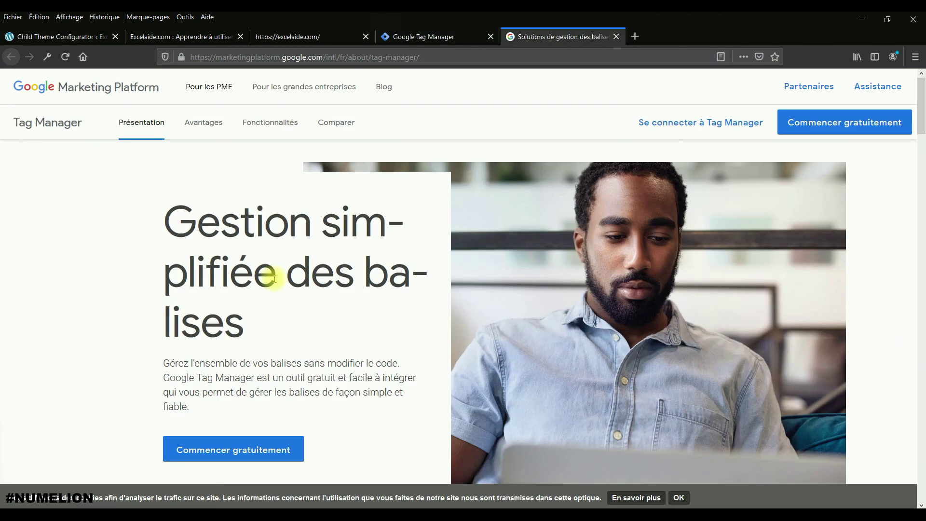
pyautogui.click(400, 37)
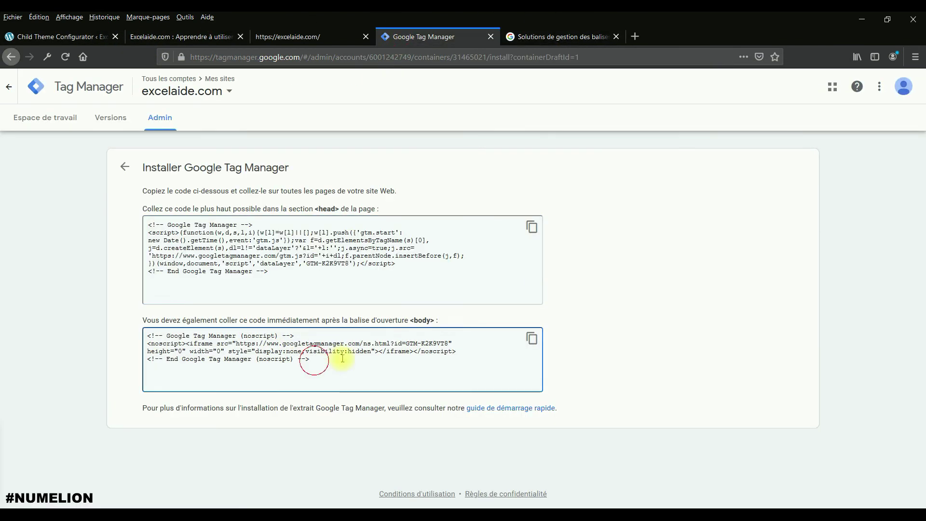
pyautogui.moveTo(310, 361); pyautogui.dragTo(118, 333)
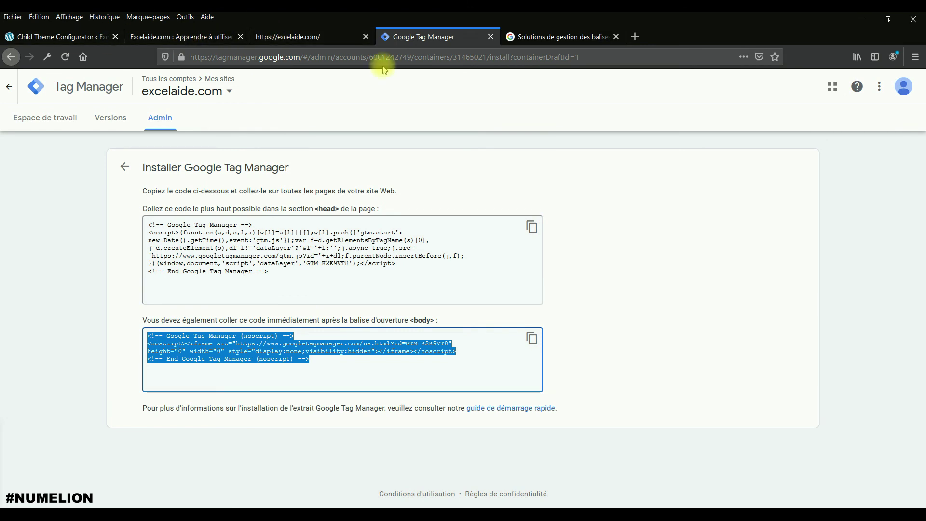
pyautogui.click(316, 514)
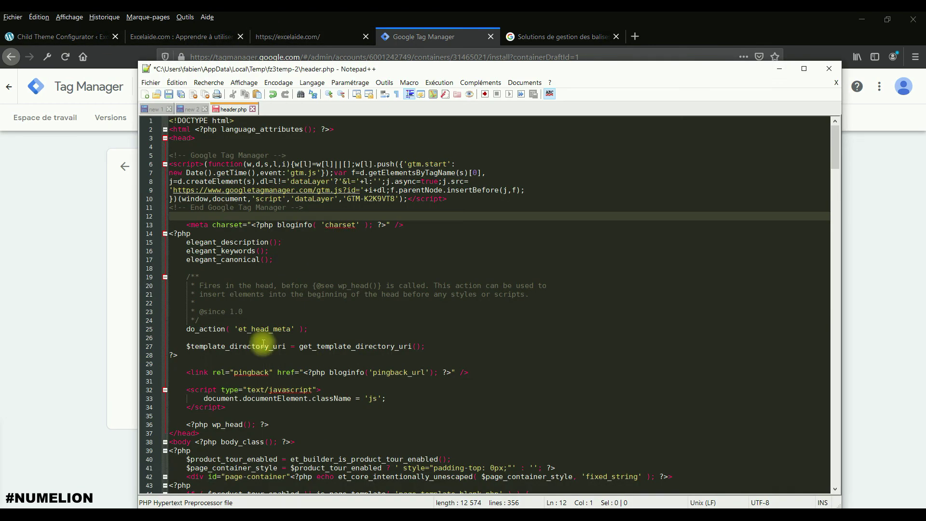
pyautogui.scroll(-1, 267, 358)
pyautogui.click(308, 417)
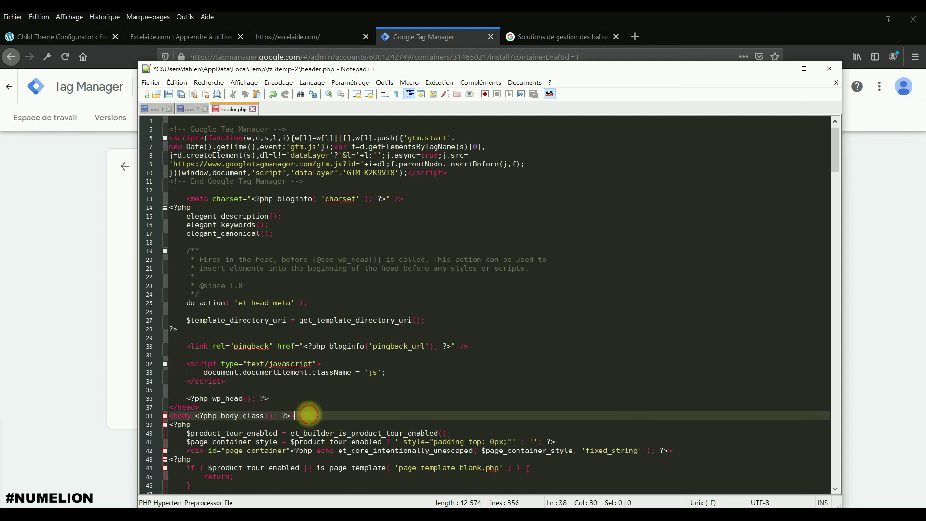
pyautogui.press('Return')
pyautogui.hotkey('ctrl', 'v')
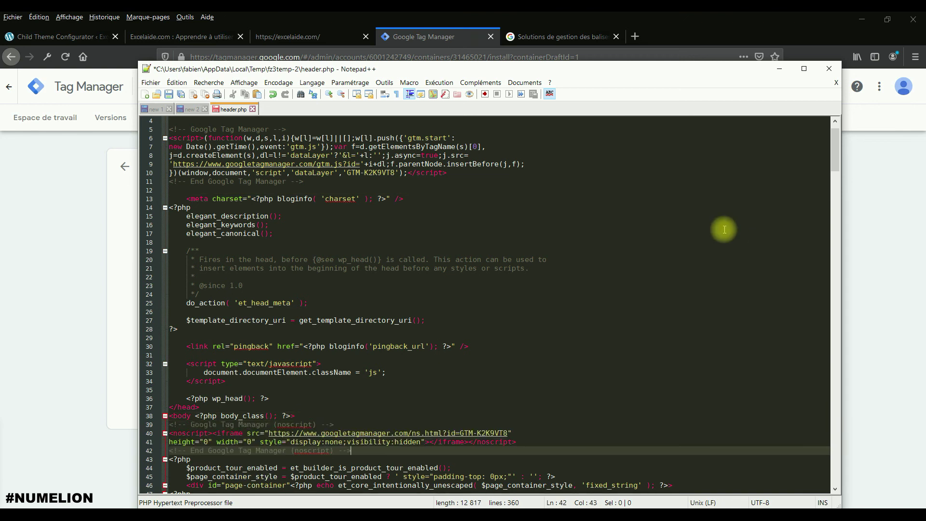
pyautogui.click(168, 94)
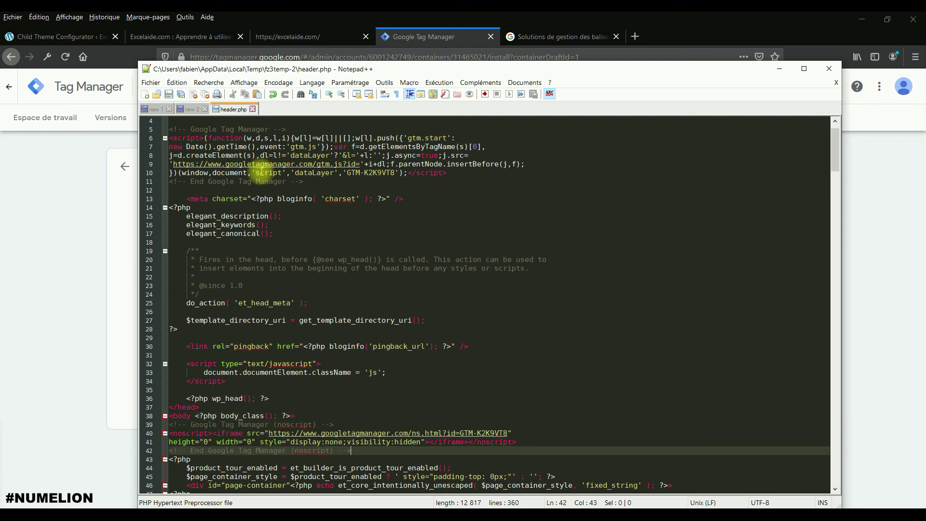
# Step: Switch to FileZilla, upload the modified header.php back to the server and refresh the Divi-child folder listing
pyautogui.click(780, 72)
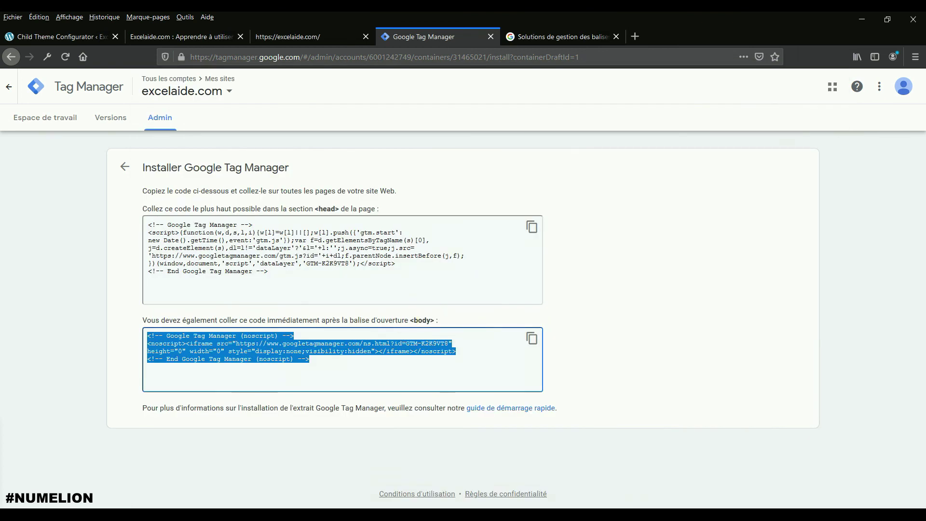
pyautogui.hotkey('alt', 'Tab')
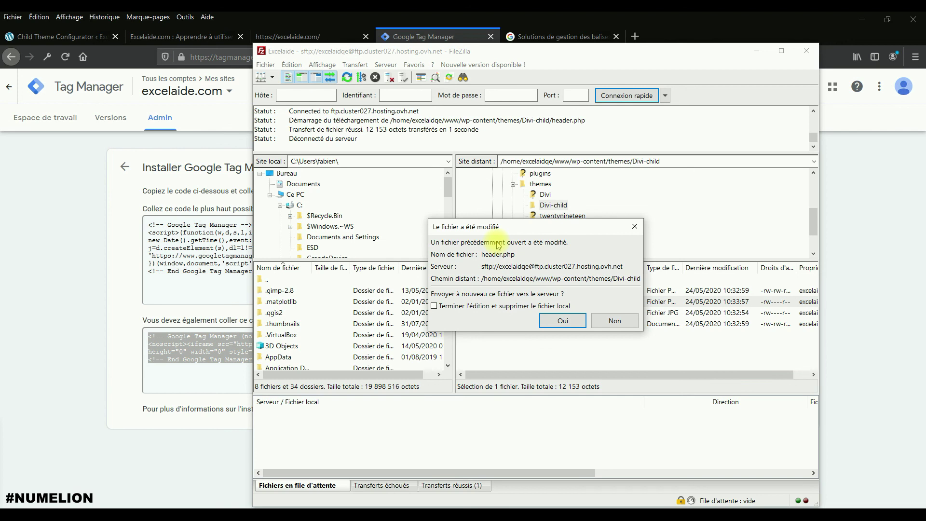
pyautogui.click(553, 325)
pyautogui.rightClick(512, 362)
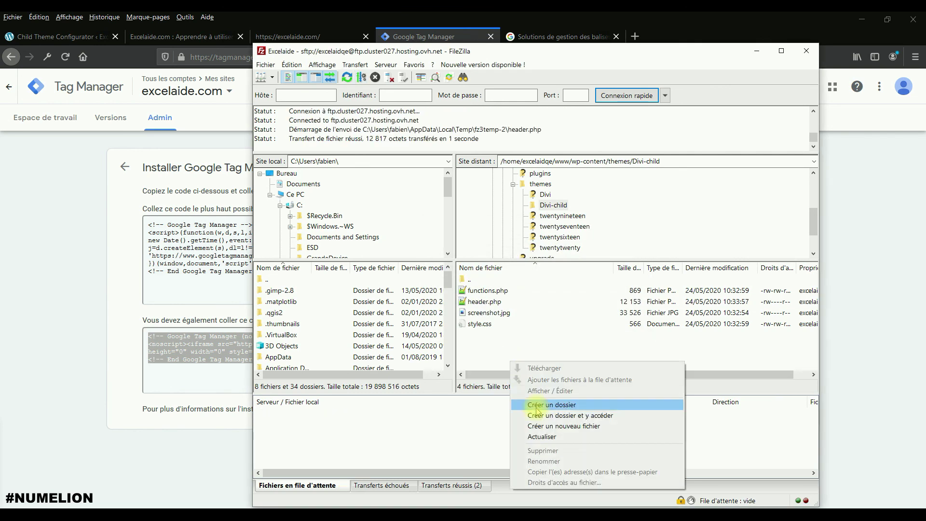
pyautogui.click(538, 436)
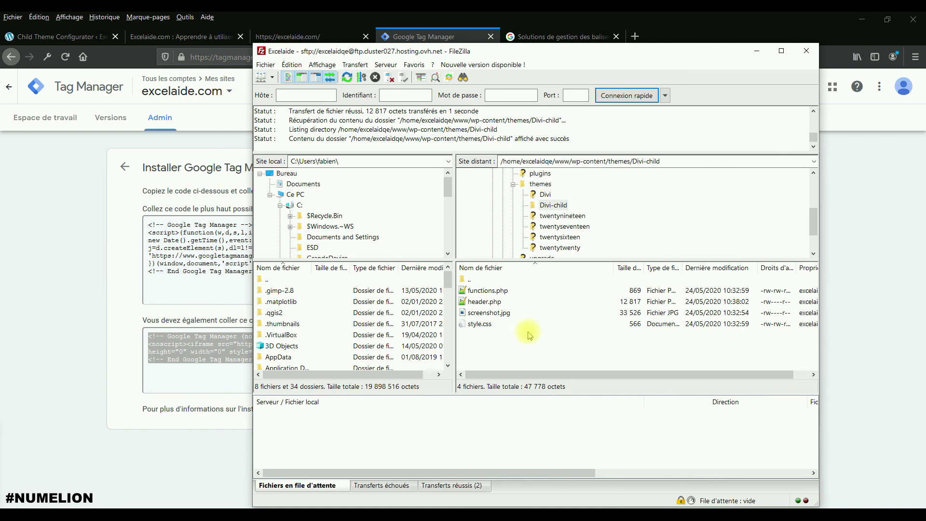
pyautogui.click(67, 283)
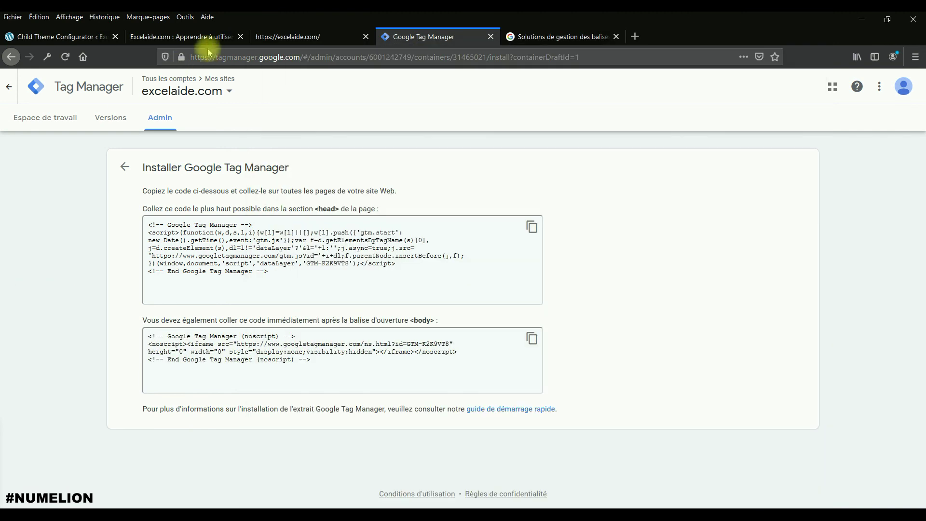
pyautogui.click(197, 34)
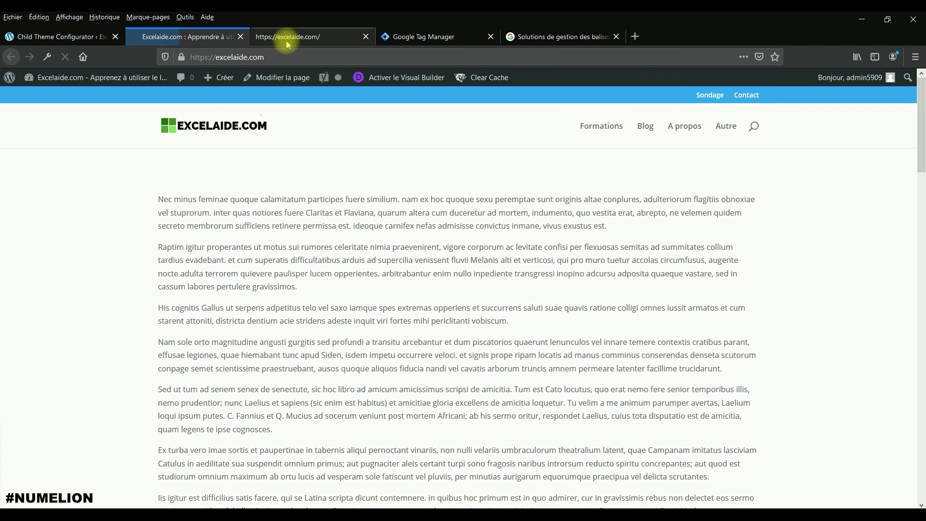
pyautogui.click(347, 38)
pyautogui.click(366, 37)
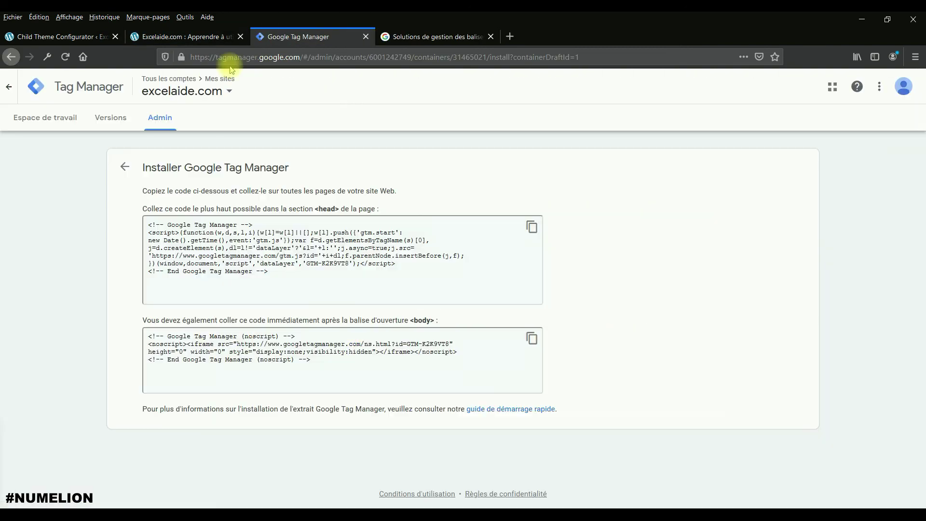
pyautogui.click(184, 35)
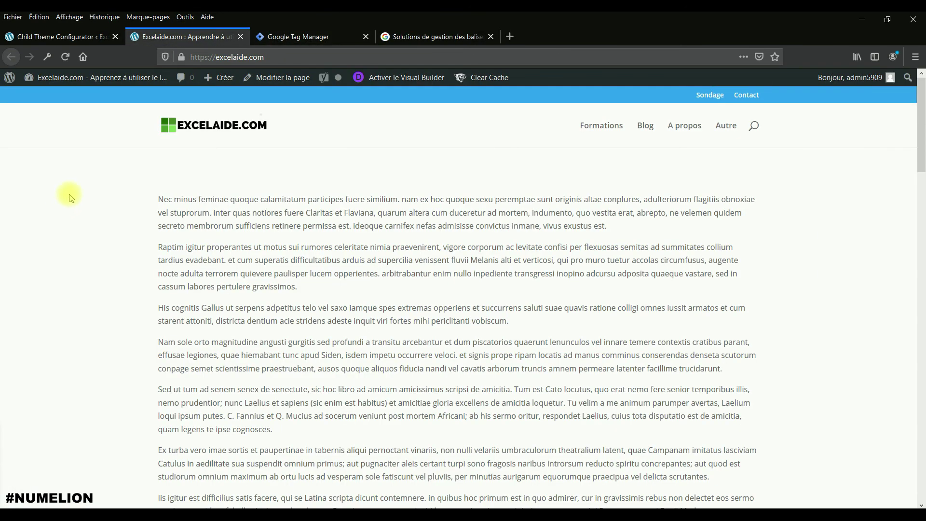
pyautogui.rightClick(69, 197)
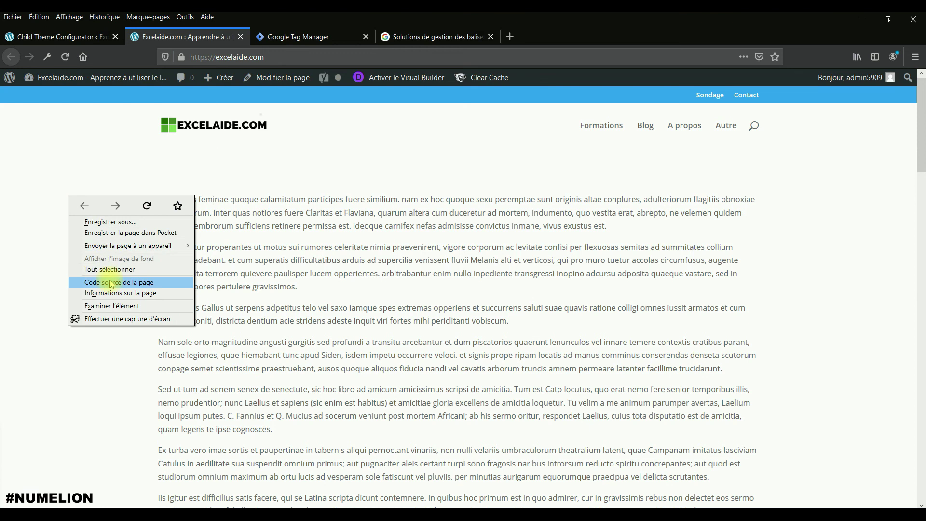
pyautogui.click(108, 186)
# Step: From the WordPress dashboard, open the Integration section of the Divi theme options
pyautogui.click(84, 37)
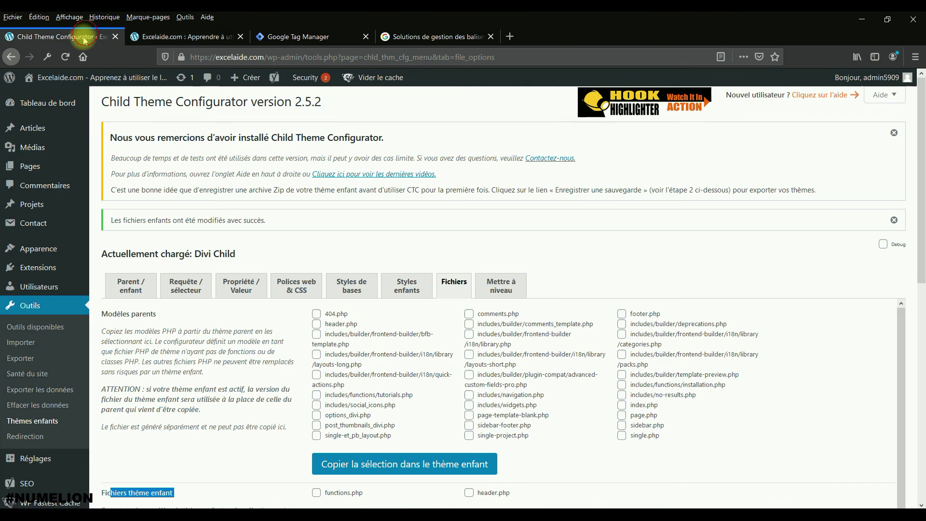
pyautogui.moveTo(76, 234)
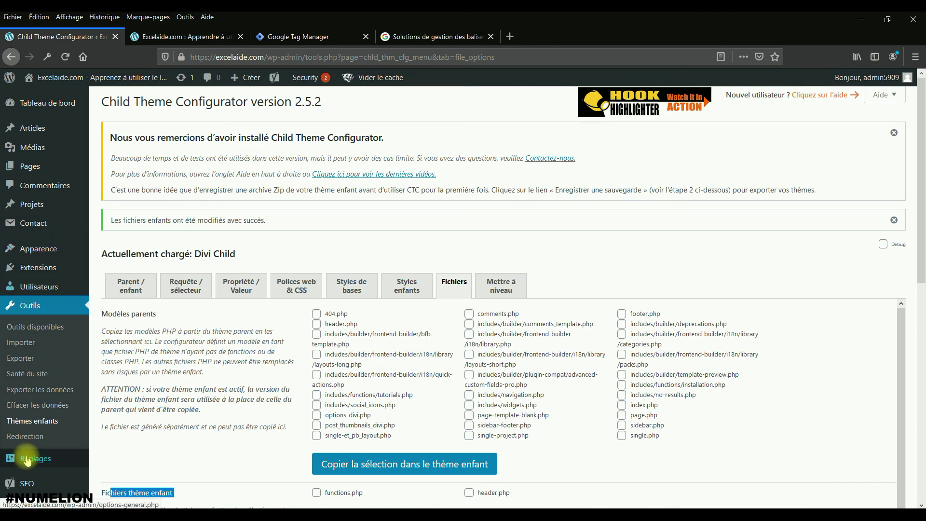
pyautogui.moveTo(28, 461)
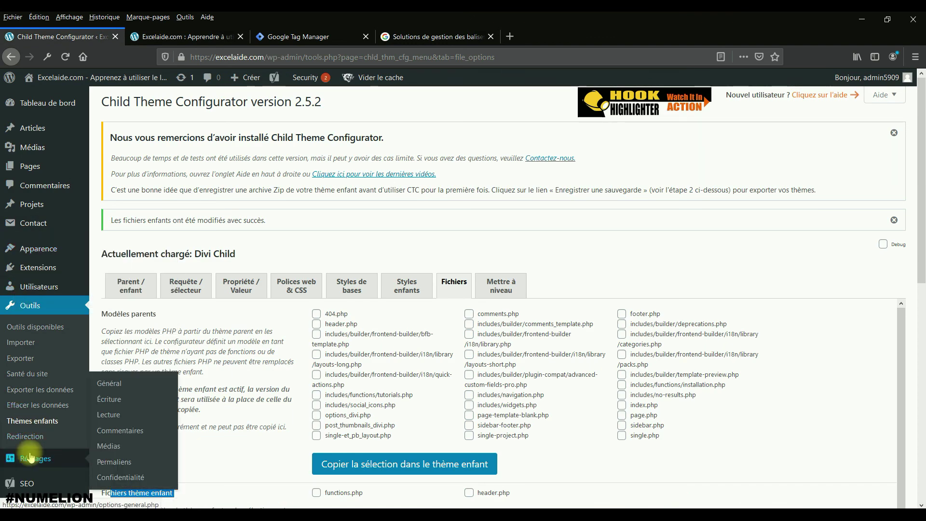
pyautogui.scroll(-5, 32, 371)
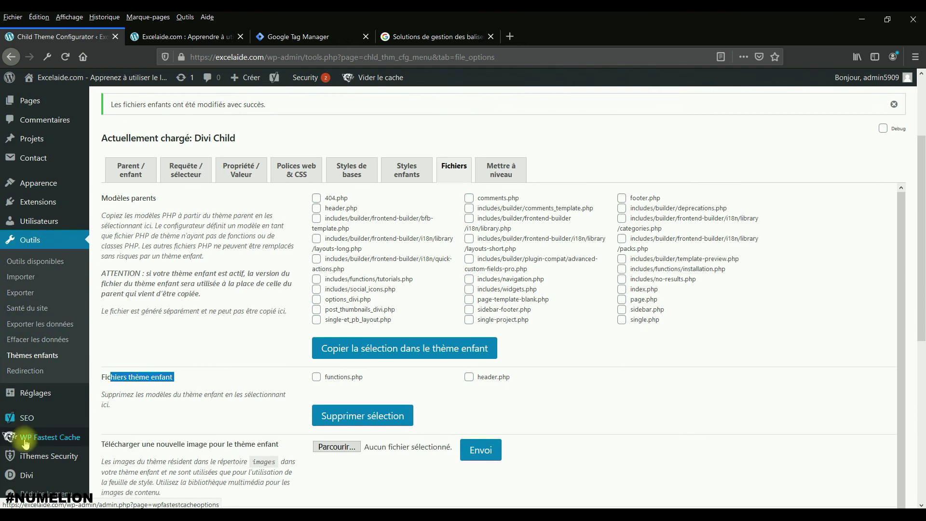
pyautogui.scroll(-4, 29, 446)
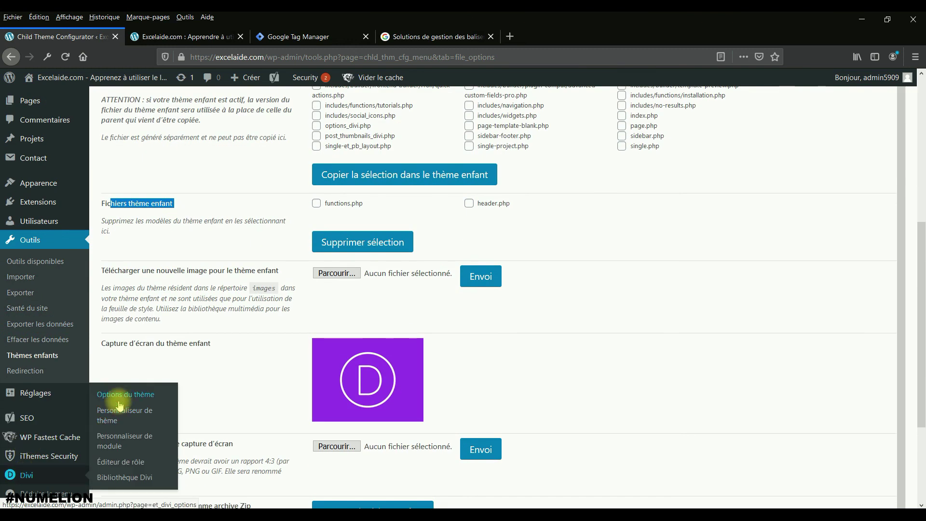
pyautogui.click(120, 398)
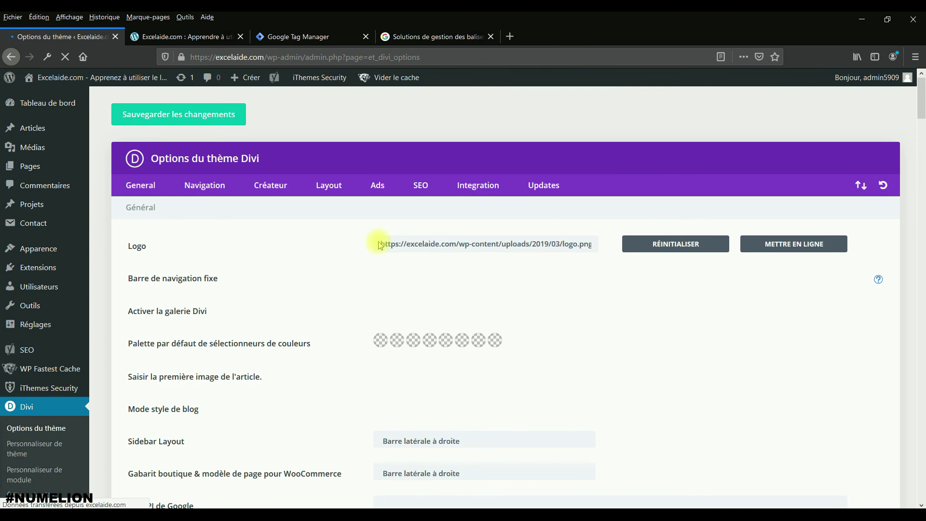
pyautogui.click(486, 183)
# Step: Delete the Google Tag Manager snippets from Divi's <head> and <body> code fields and save the theme options
pyautogui.click(504, 439)
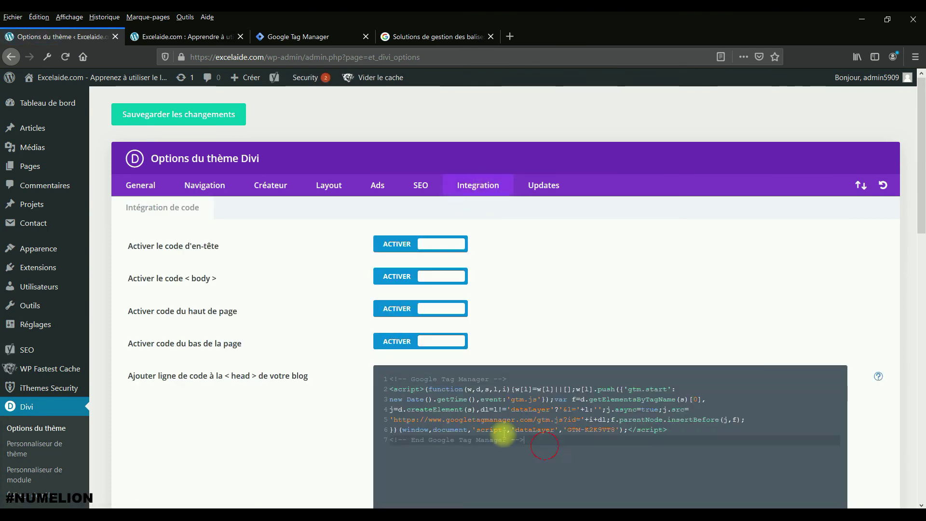
pyautogui.moveTo(536, 444); pyautogui.dragTo(275, 369)
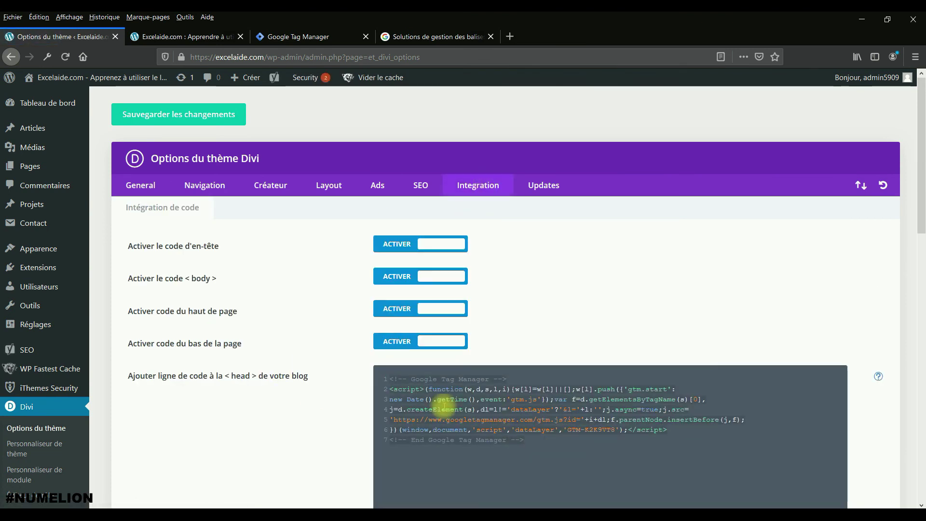
pyautogui.press('BackSpace')
pyautogui.scroll(-3, 470, 436)
pyautogui.moveTo(600, 437); pyautogui.dragTo(333, 392)
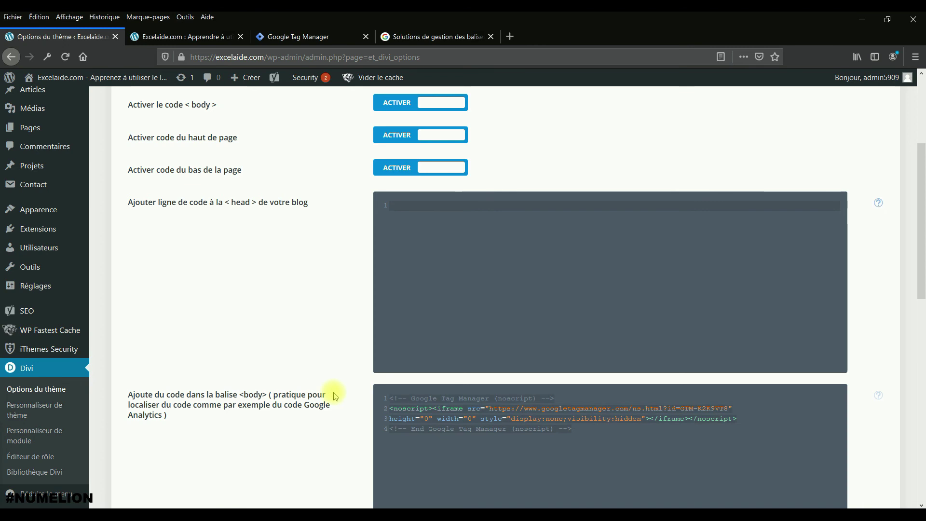
pyautogui.press('BackSpace')
pyautogui.scroll(-3, 313, 363)
pyautogui.scroll(8, 294, 313)
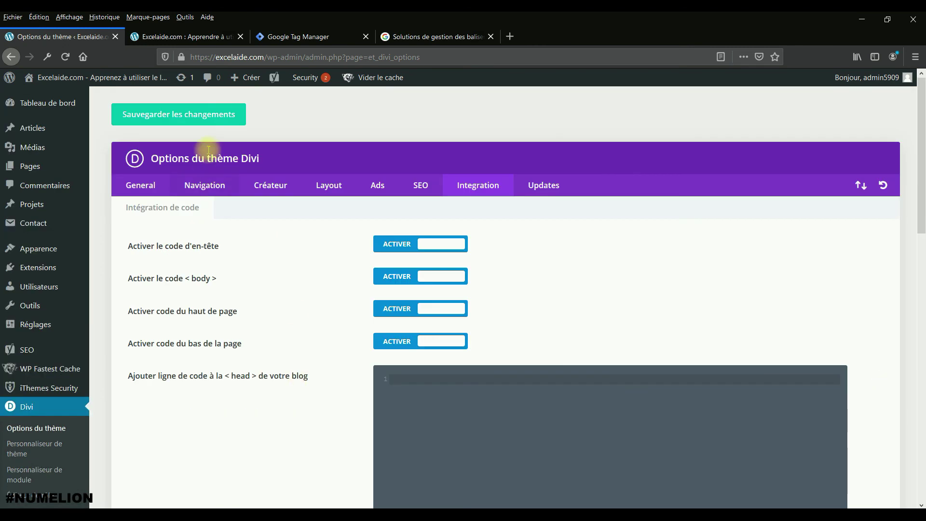
pyautogui.click(193, 115)
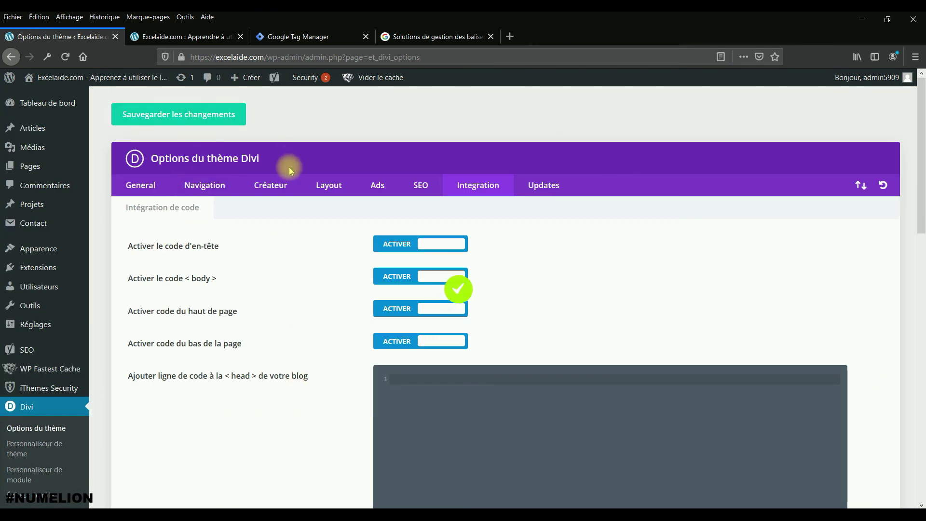
# Step: Clear the site's cache together with the minified CSS/JS and reload the excelaide.com home page
pyautogui.moveTo(376, 80)
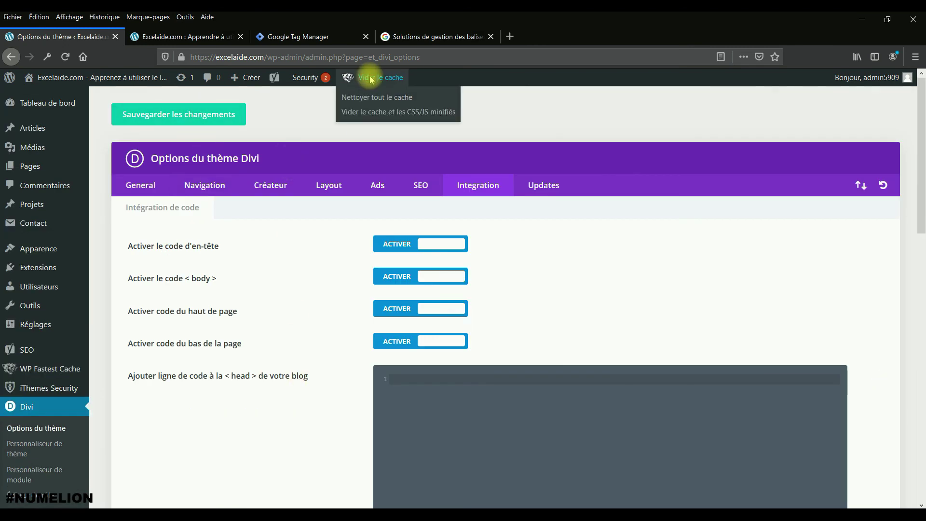
pyautogui.click(369, 112)
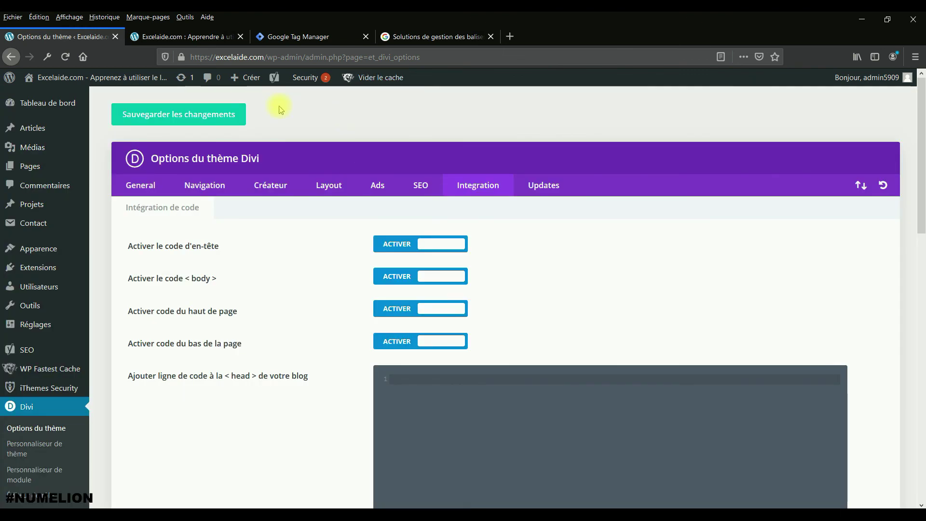
pyautogui.click(187, 37)
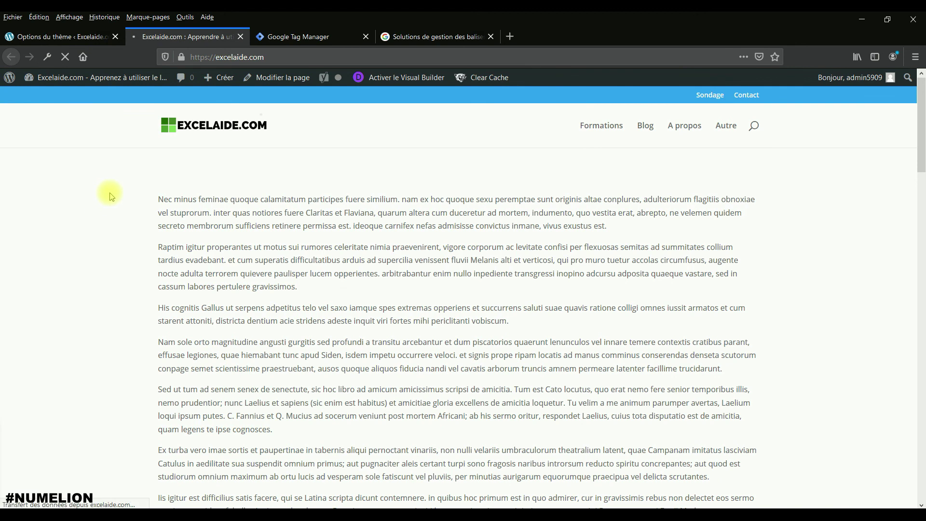
# Step: Open the source code of the excelaide.com home page to check whether it still contains Google Tag Manager code
pyautogui.rightClick(103, 212)
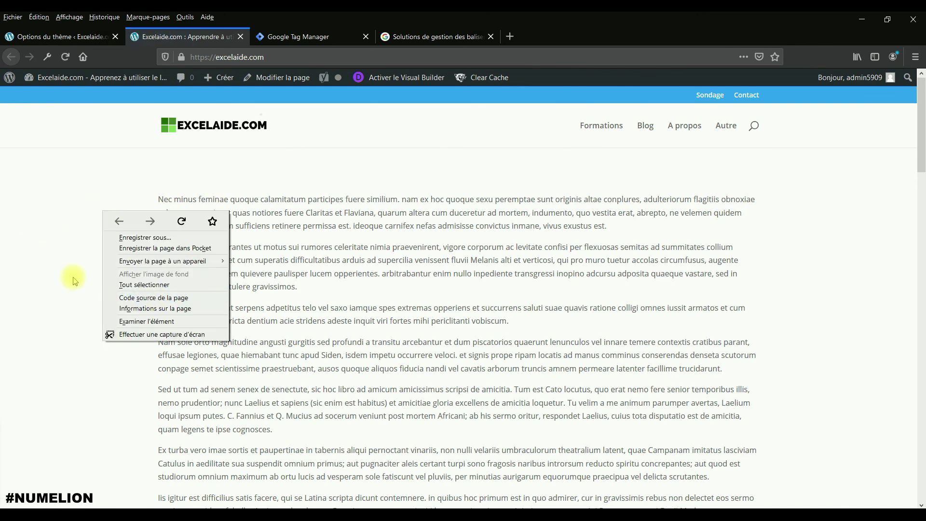
pyautogui.click(170, 298)
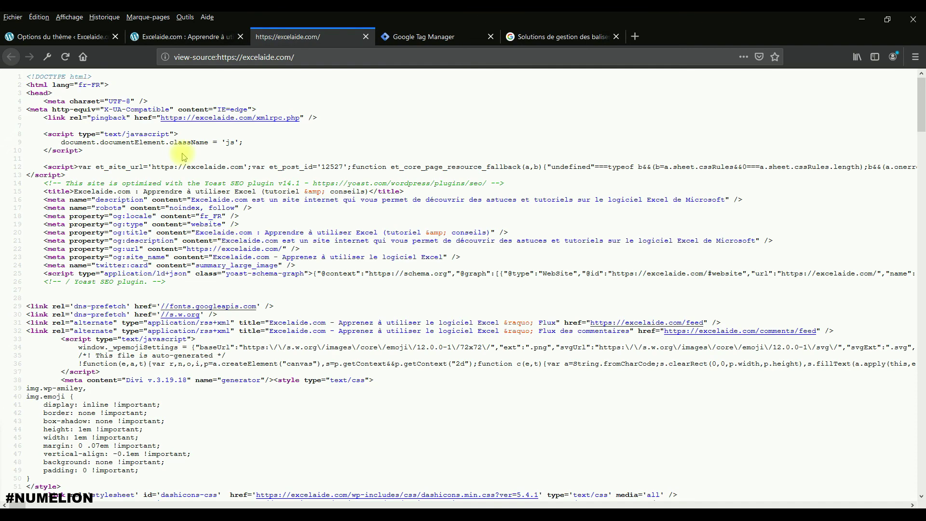
# Step: Return to the WordPress dashboard and activate the Divi Child theme
pyautogui.click(19, 37)
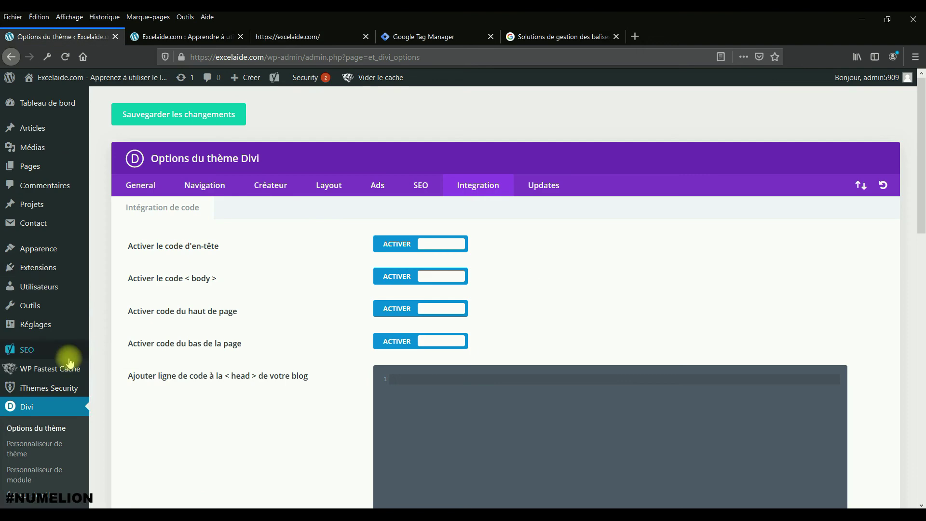
pyautogui.moveTo(36, 266)
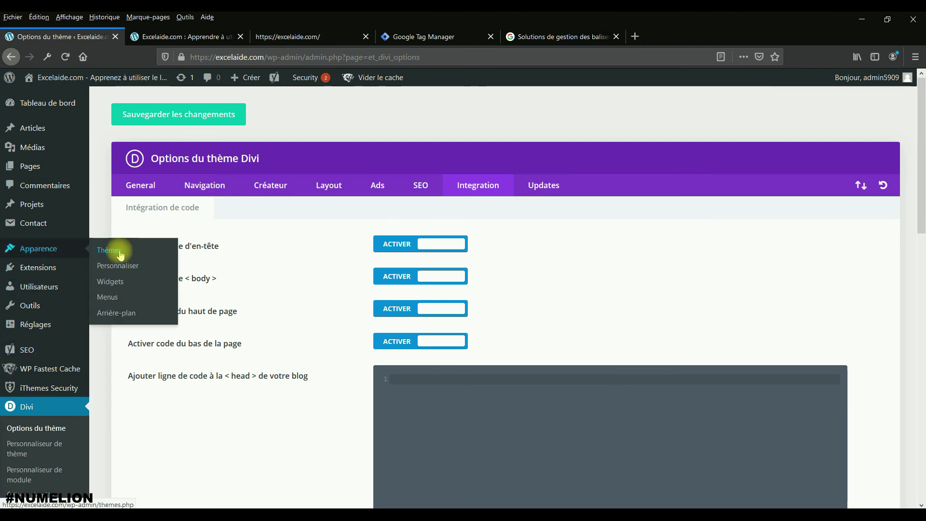
pyautogui.click(120, 253)
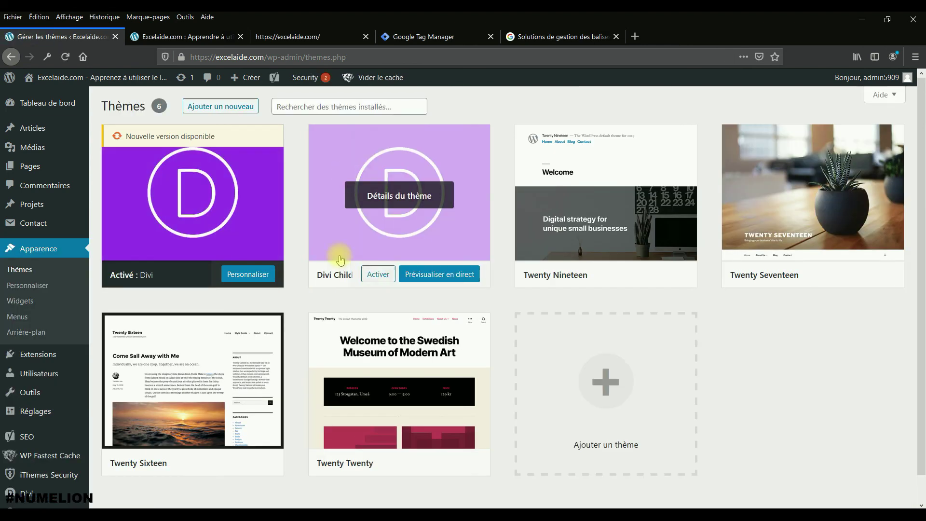
pyautogui.click(379, 274)
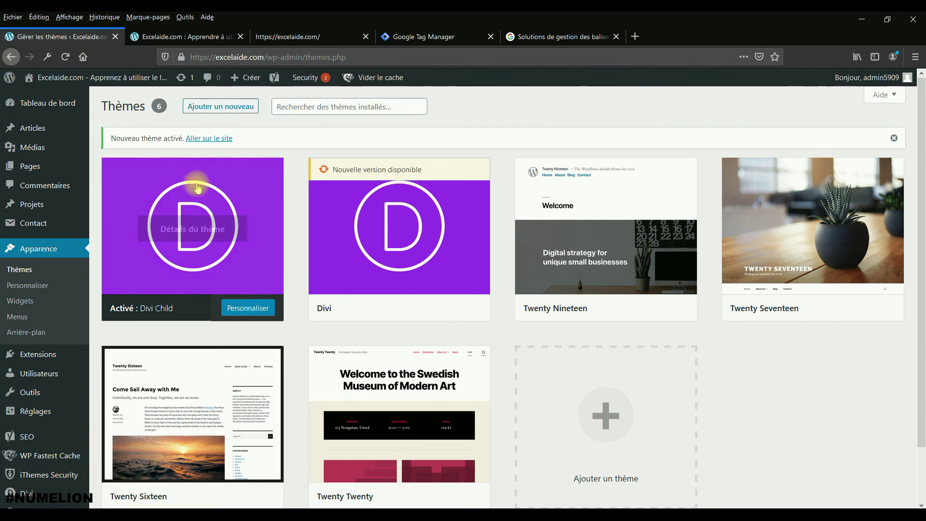
# Step: Switch to FileZilla to view header.php in the Divi-child folder, and return to the excelaide.com home page in Firefox
pyautogui.moveTo(163, 287)
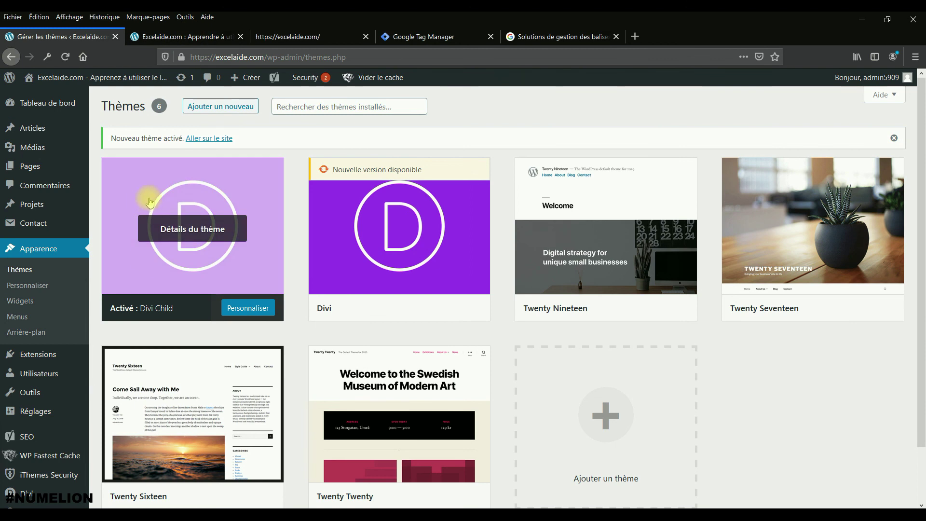
pyautogui.moveTo(247, 410)
pyautogui.hotkey('alt', 'Tab')
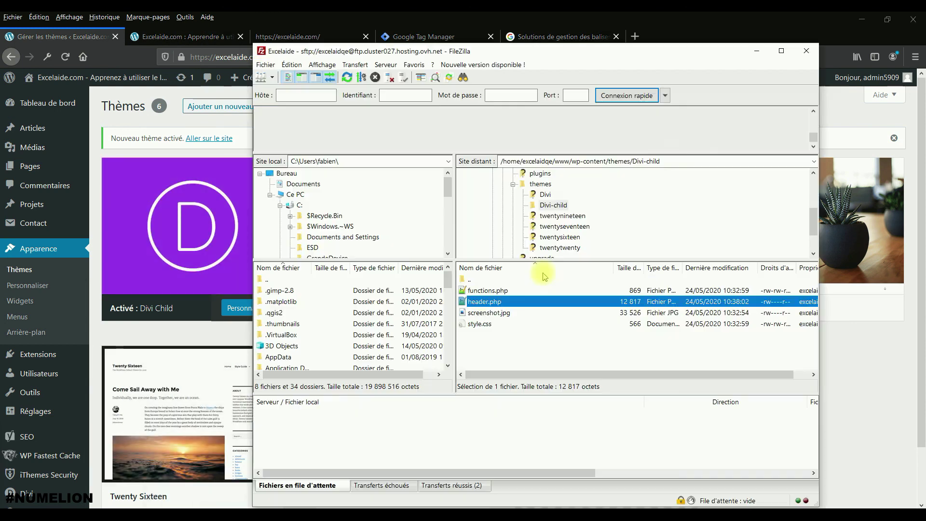
pyautogui.click(155, 36)
pyautogui.click(156, 37)
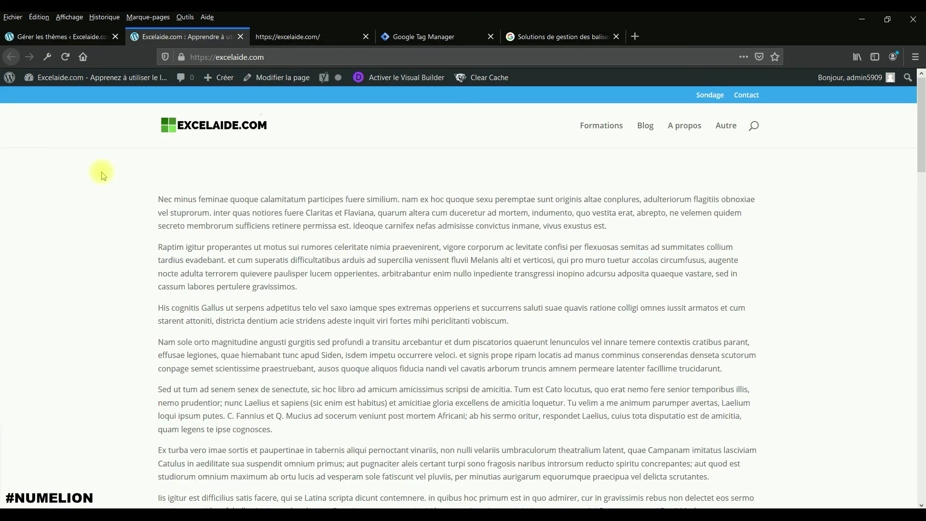
# Step: From the WordPress dashboard, clear the cache together with the minified CSS/JS and go back to the excelaide.com home page
pyautogui.click(60, 37)
pyautogui.moveTo(376, 77)
pyautogui.click(393, 110)
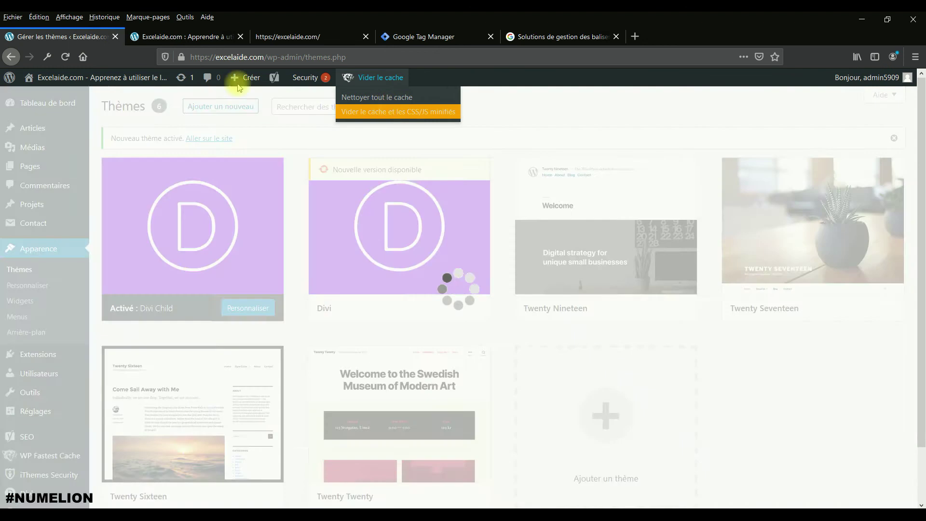
pyautogui.click(187, 37)
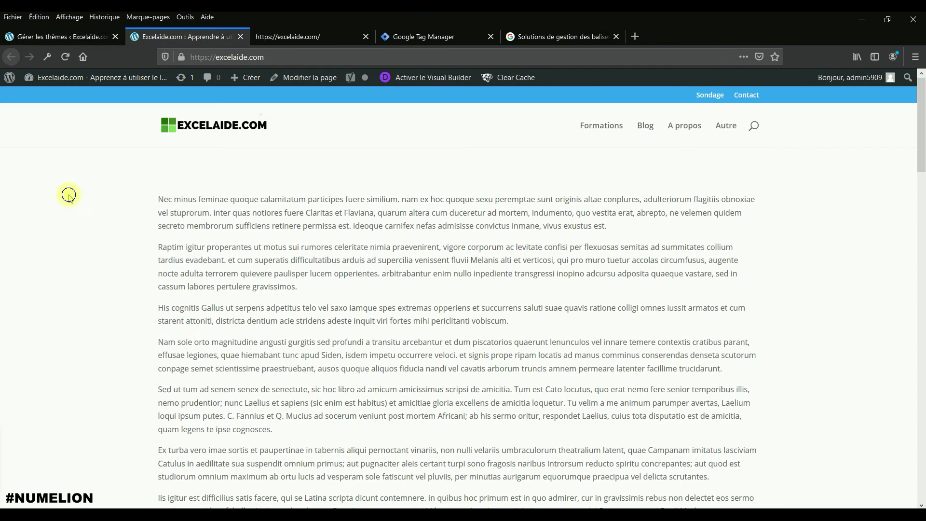
# Step: Examine the home page's source code for the Google Tag Manager script in the <head> and the noscript snippet after the <body> tag
pyautogui.rightClick(70, 195)
pyautogui.click(113, 283)
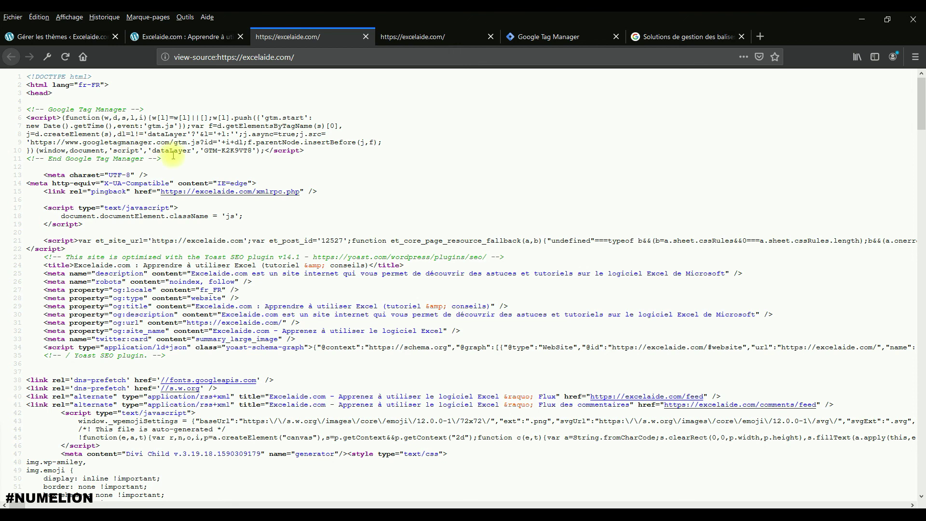
pyautogui.moveTo(161, 159); pyautogui.dragTo(28, 99)
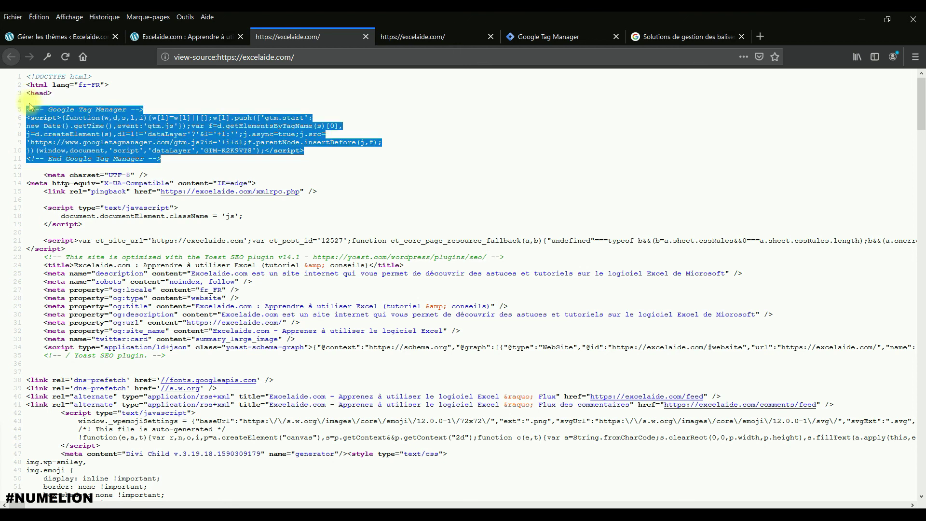
pyautogui.scroll(-3, 134, 198)
pyautogui.scroll(-15, 134, 198)
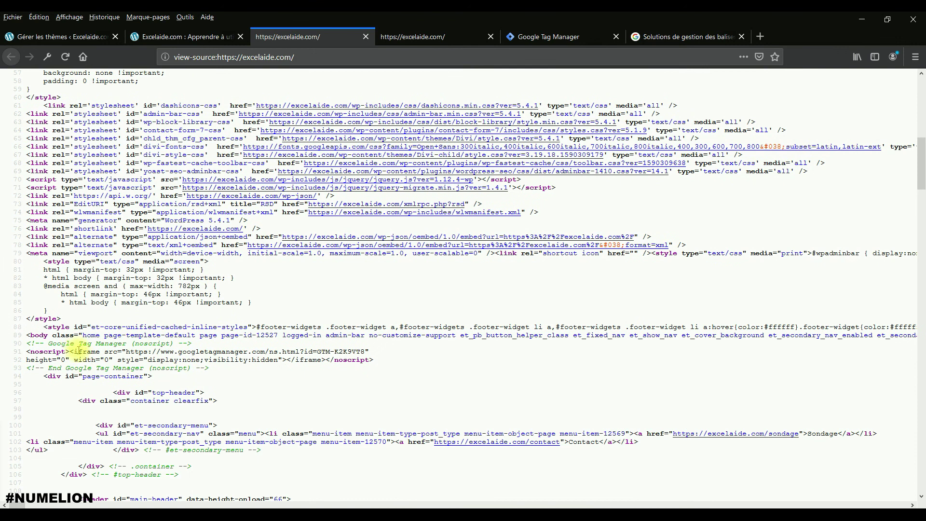
pyautogui.moveTo(210, 368); pyautogui.dragTo(37, 346)
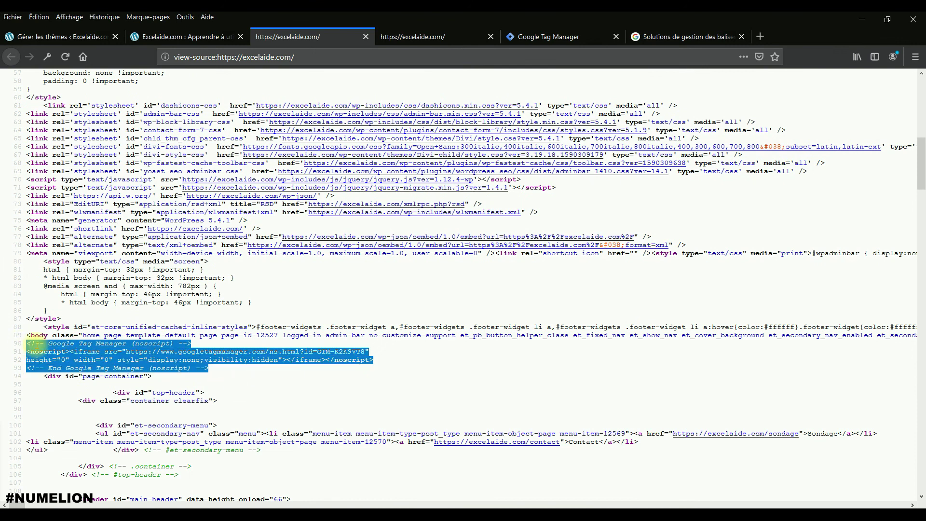
pyautogui.scroll(18, 212, 215)
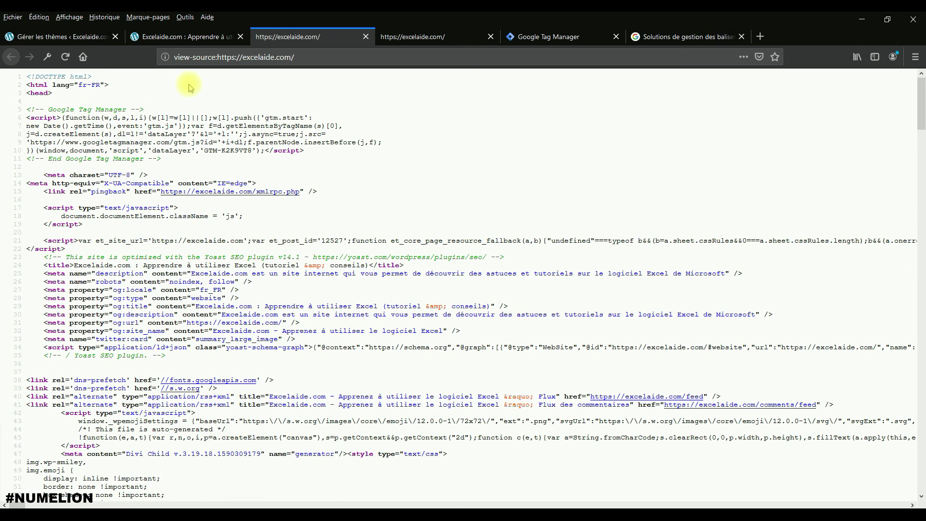
# Step: Open the excelaide.com container's workspace overview in Google Tag Manager, and return to the site's home page
pyautogui.click(567, 37)
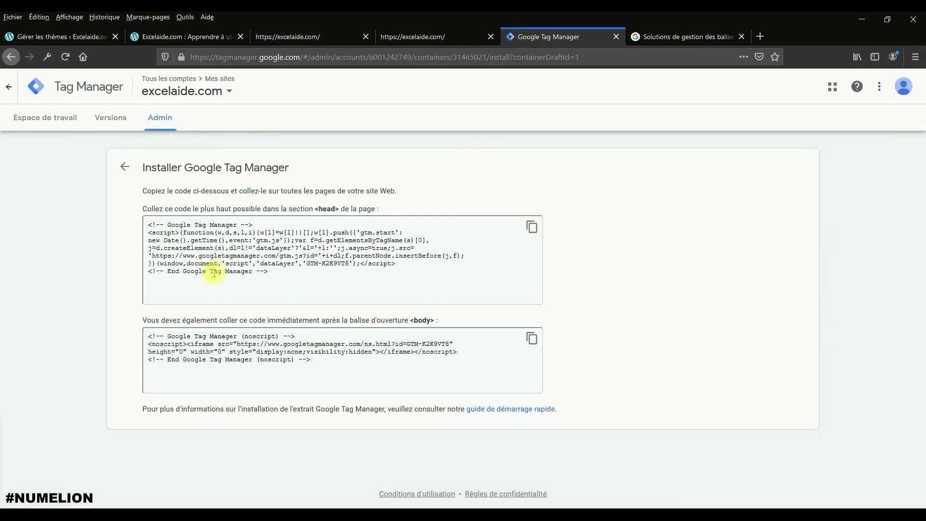
pyautogui.click(45, 119)
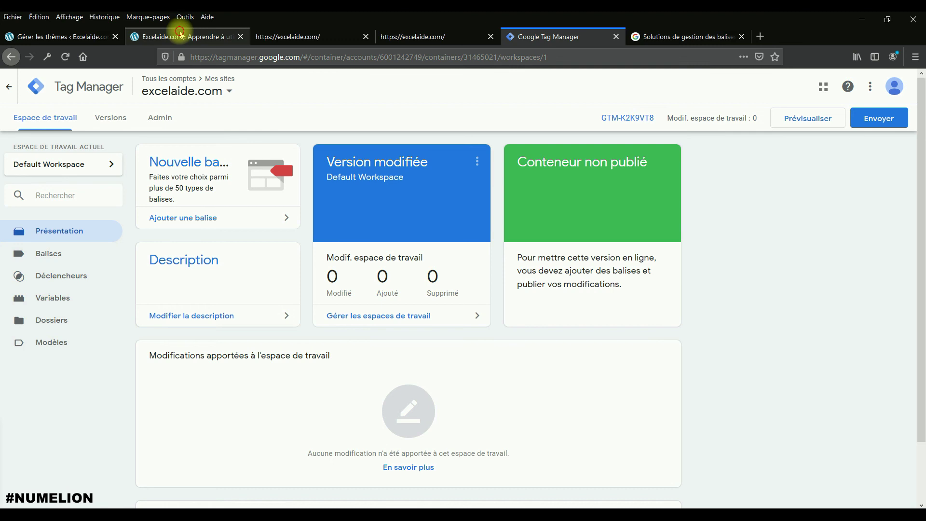
pyautogui.click(180, 33)
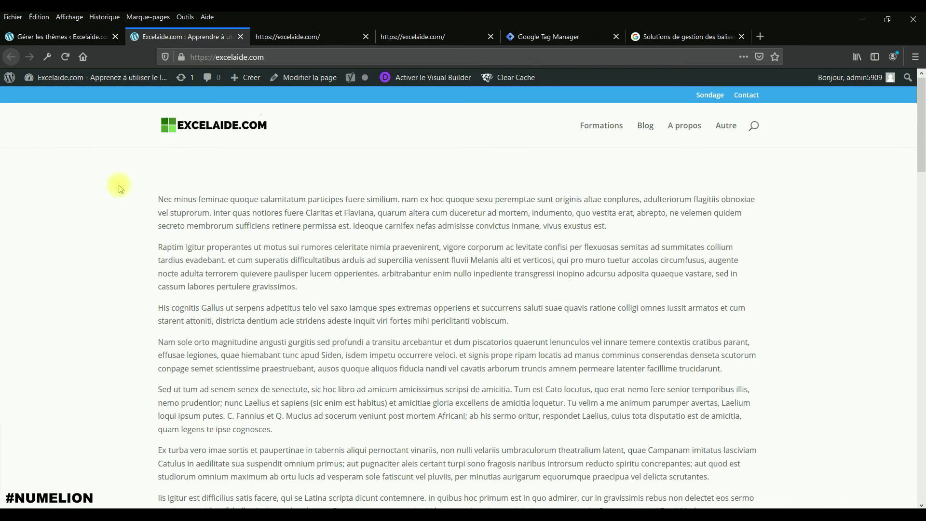